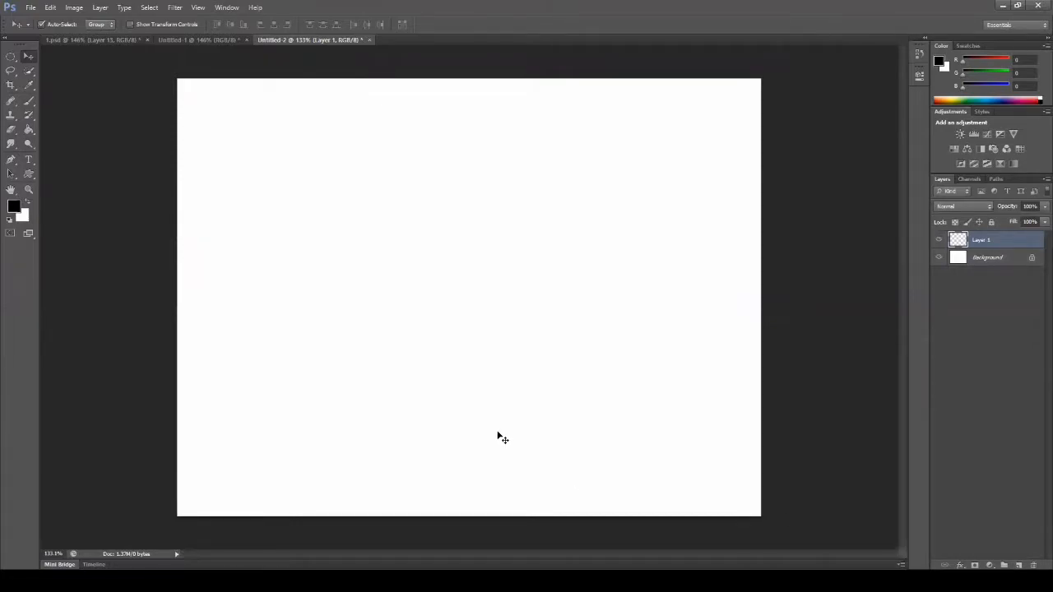
Step: Set the foreground colour to light blue 48a3f8
{"action": "left_click", "coordinate": [14, 207]}
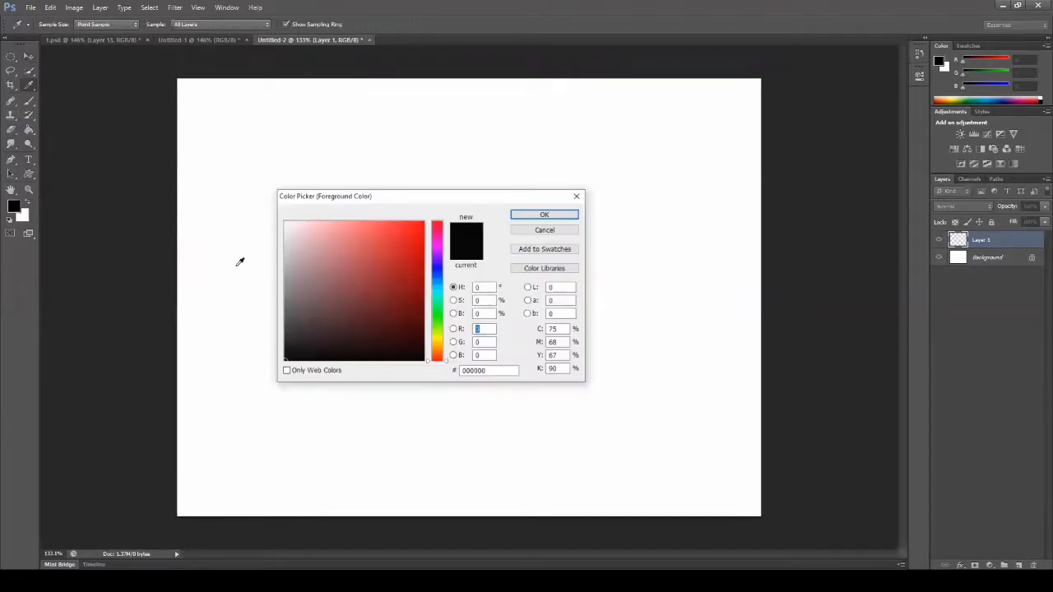
{"action": "left_click", "coordinate": [436, 280]}
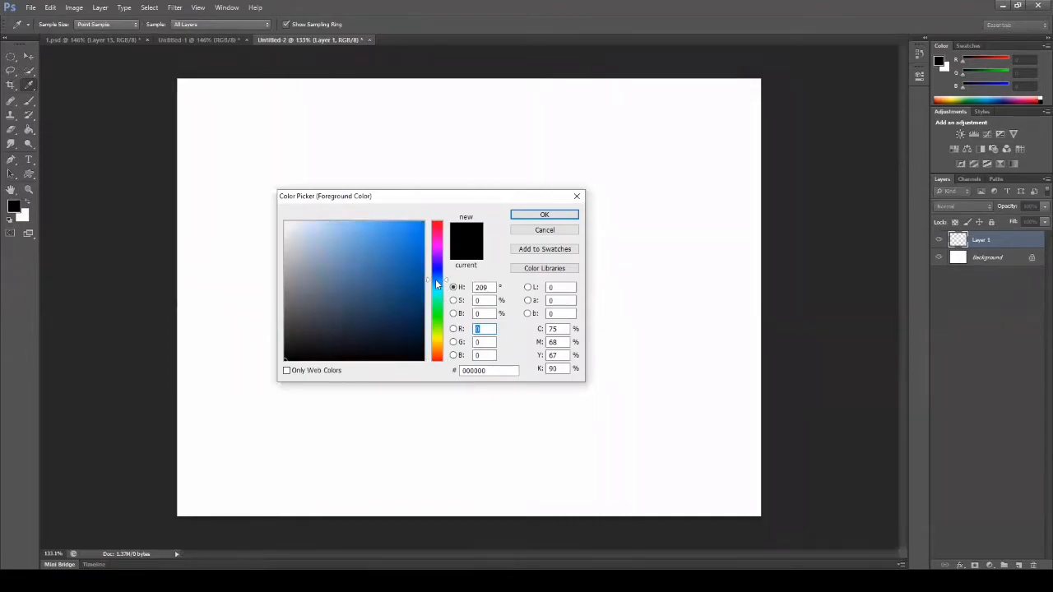
{"action": "left_click_drag", "start_coordinate": [354, 229], "coordinate": [383, 224]}
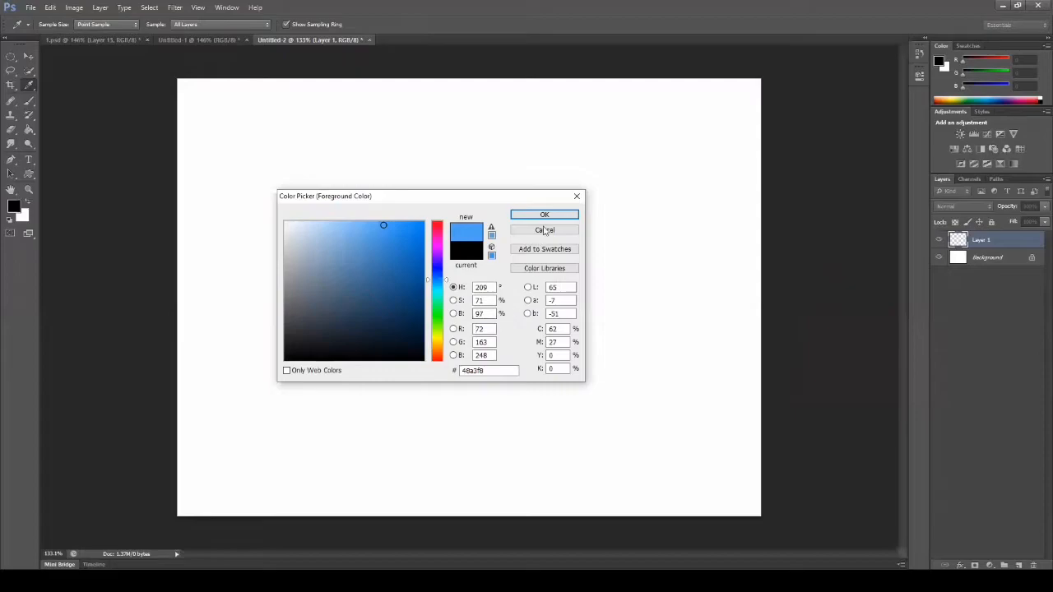
{"action": "left_click", "coordinate": [543, 215]}
{"action": "key", "text": "v"}
{"action": "key", "text": "ctrl+BackSpace"}
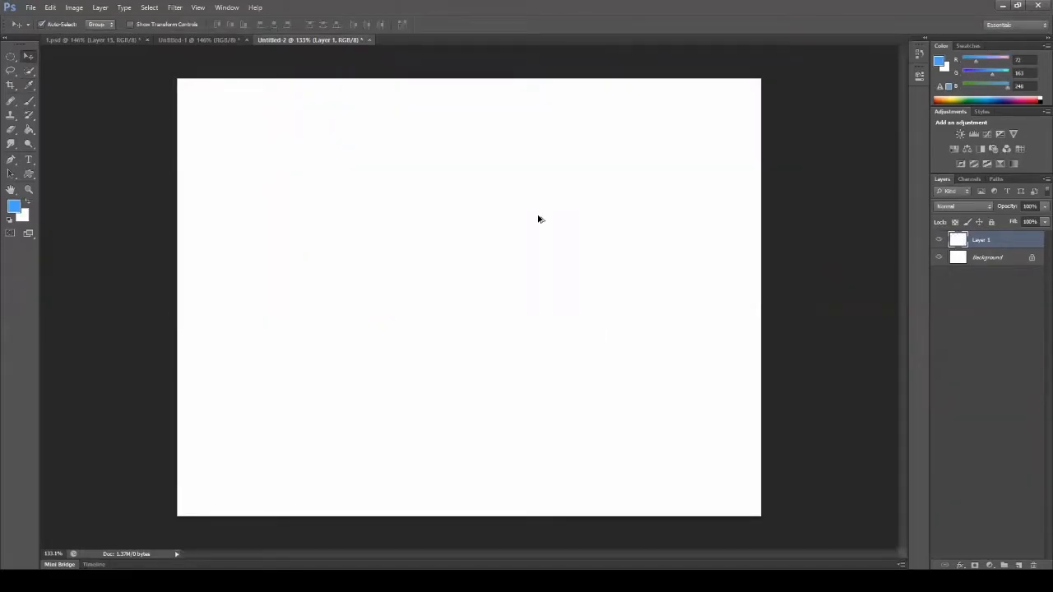
{"action": "left_click_drag", "start_coordinate": [548, 213], "coordinate": [497, 271]}
{"action": "key", "text": "ctrl+z"}
{"action": "key", "text": "Delete"}
{"action": "left_click", "coordinate": [1020, 565]}
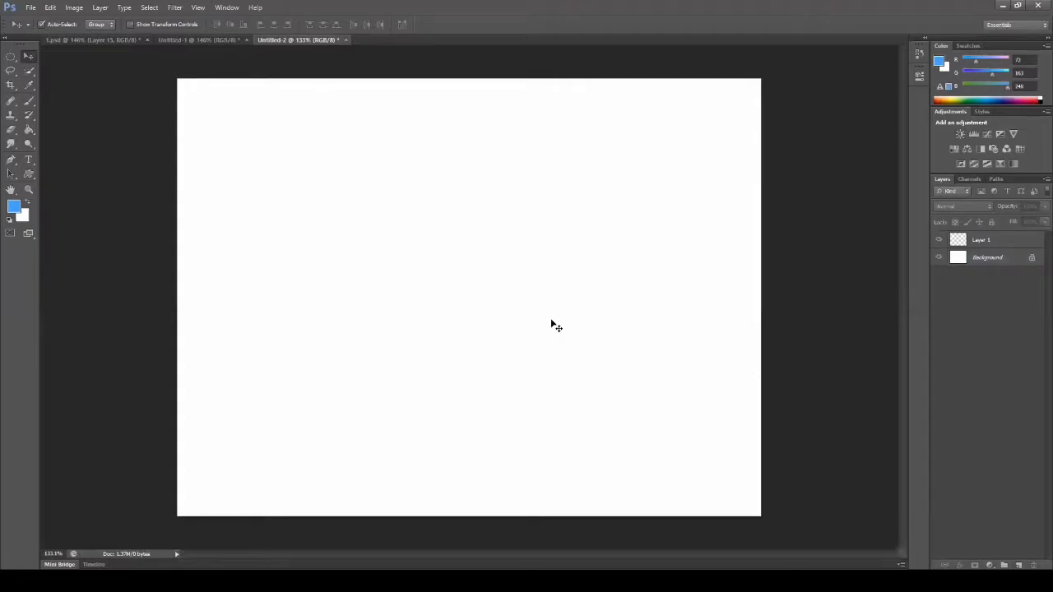
Step: Set the foreground colour to a deeper blue (R 6, G 121, B 227) and fill Layer 1 with it
{"action": "left_click", "coordinate": [1001, 242]}
{"action": "left_click", "coordinate": [940, 62]}
{"action": "left_click", "coordinate": [390, 256]}
{"action": "left_click", "coordinate": [421, 236]}
{"action": "left_click", "coordinate": [550, 214]}
{"action": "key", "text": "alt+BackSpace"}
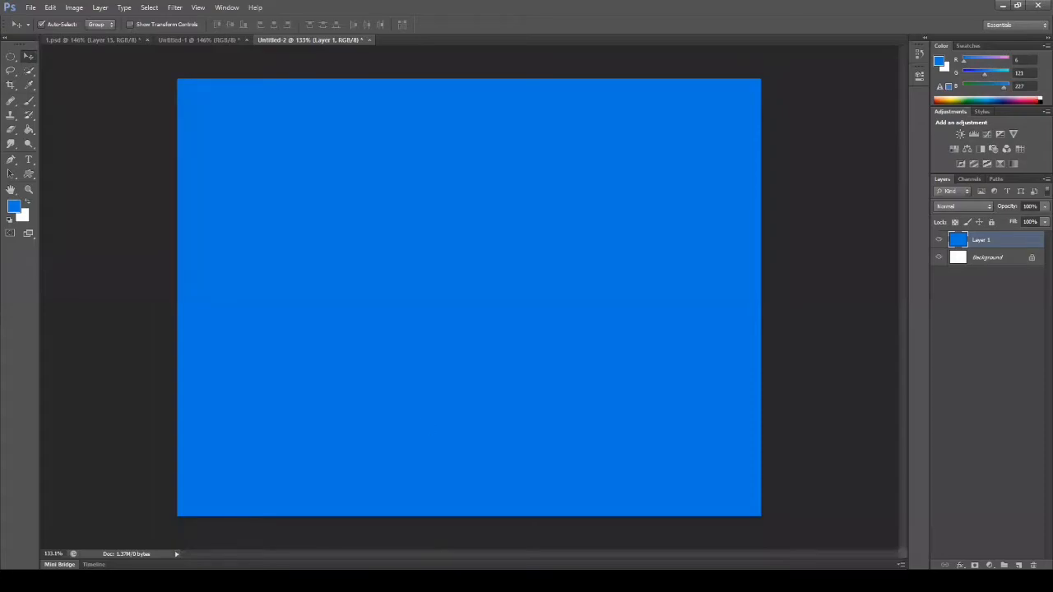
Step: Try a Foreground to Background gradient overlay on Layer 1, angled so that blue is at the top of the canvas
{"action": "left_click", "coordinate": [960, 566]}
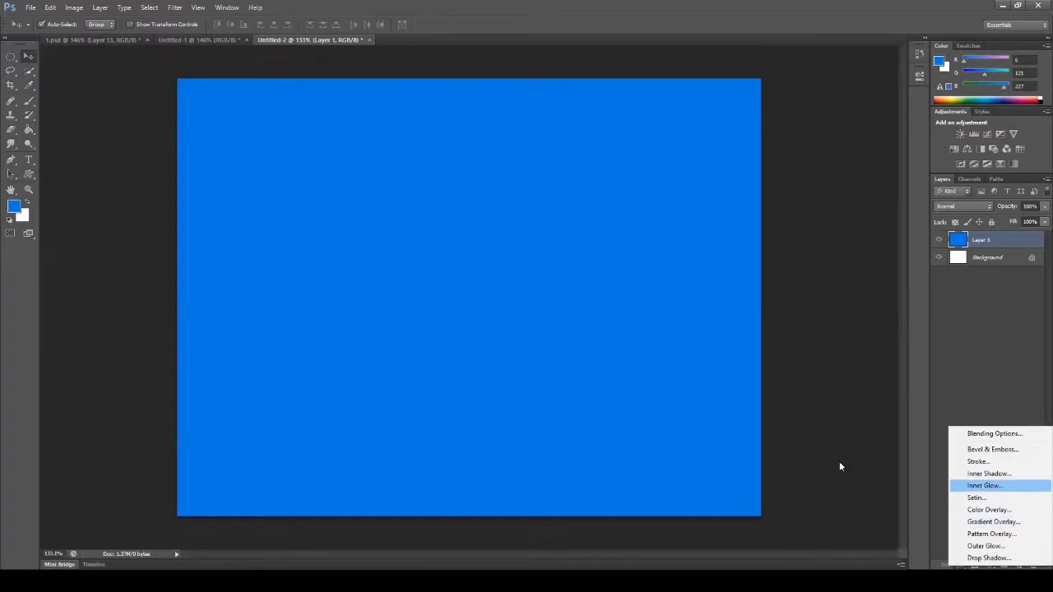
{"action": "left_click", "coordinate": [1013, 522]}
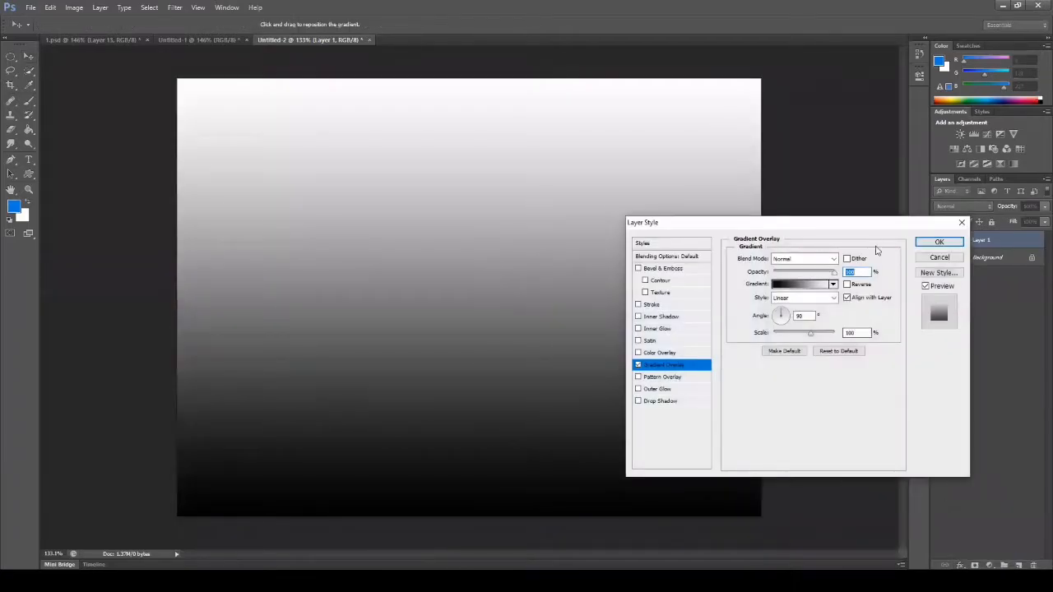
{"action": "left_click_drag", "start_coordinate": [828, 230], "coordinate": [906, 176]}
{"action": "left_click", "coordinate": [879, 231]}
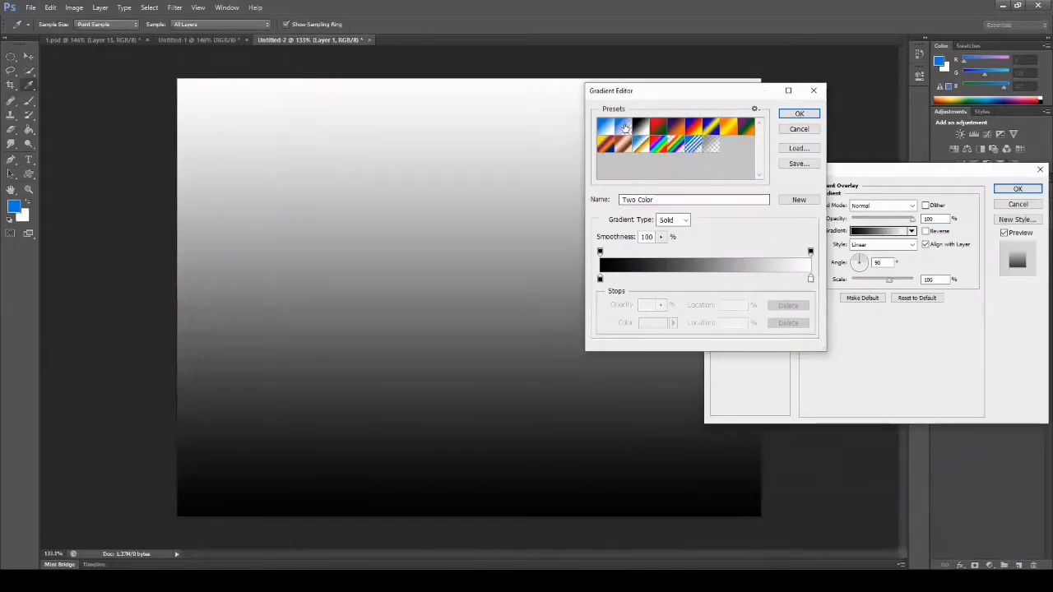
{"action": "left_click", "coordinate": [607, 128]}
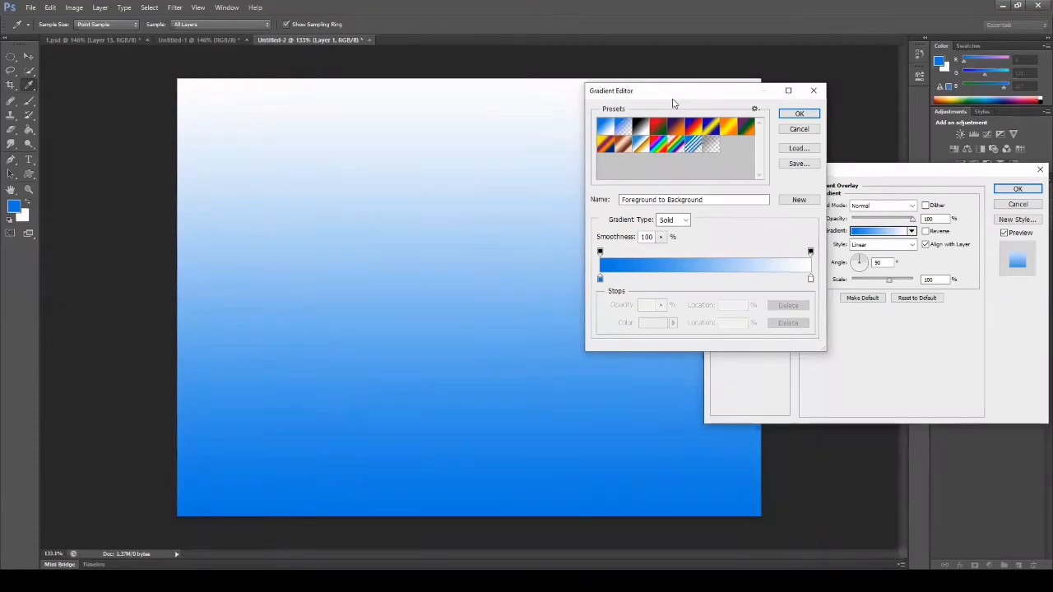
{"action": "left_click_drag", "start_coordinate": [673, 103], "coordinate": [729, 115]}
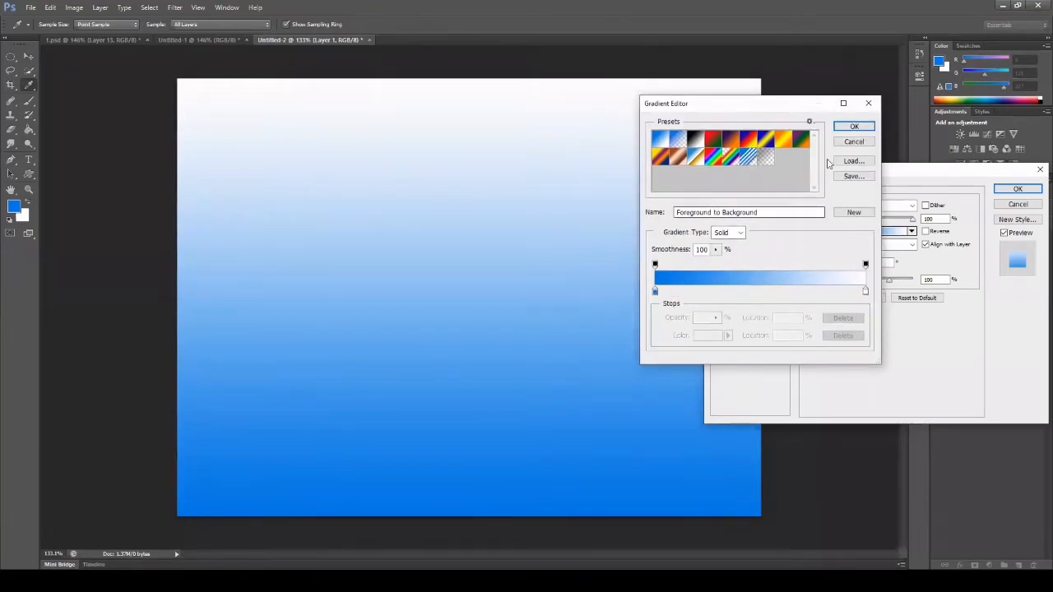
{"action": "left_click", "coordinate": [854, 126]}
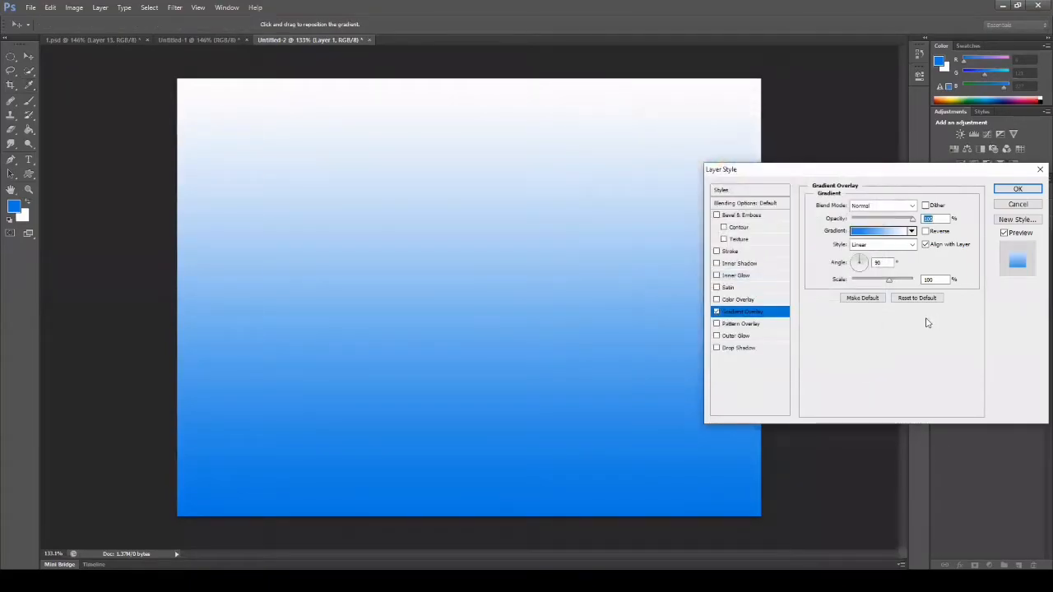
{"action": "left_click", "coordinate": [861, 274]}
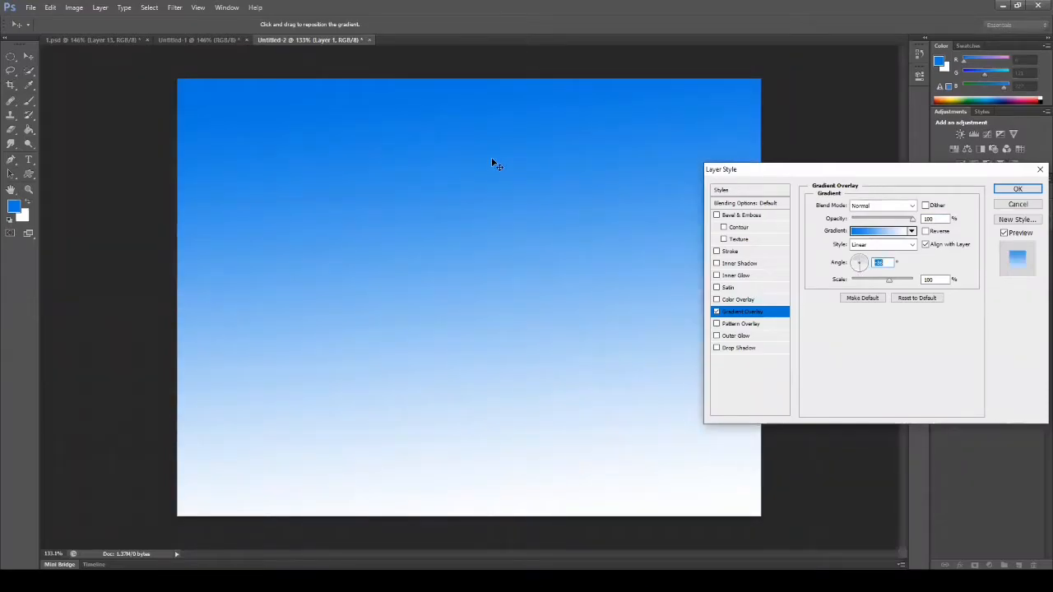
Step: Try recolouring the overlay gradient's blue stop to 52d0f4, then discard the gradient and the layer style
{"action": "left_click", "coordinate": [897, 232]}
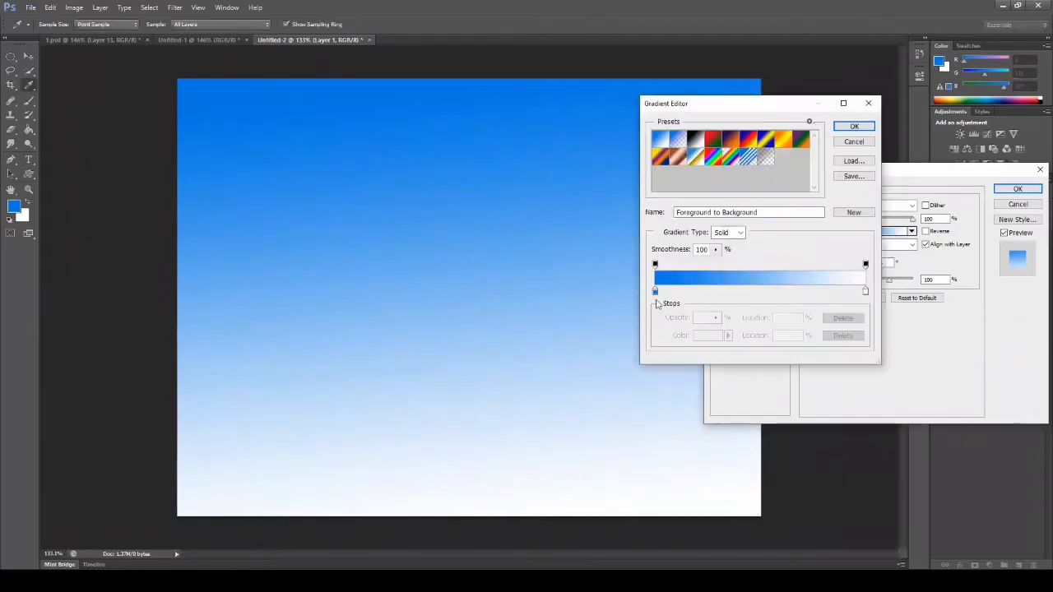
{"action": "left_click", "coordinate": [655, 292]}
{"action": "double_click", "coordinate": [655, 292]}
{"action": "left_click_drag", "start_coordinate": [445, 196], "coordinate": [591, 248]}
{"action": "mouse_move", "coordinate": [584, 332]}
{"action": "left_mouse_down"}
{"action": "mouse_move", "coordinate": [585, 298]}
{"action": "mouse_move", "coordinate": [586, 352]}
{"action": "mouse_move", "coordinate": [589, 339]}
{"action": "left_mouse_up"}
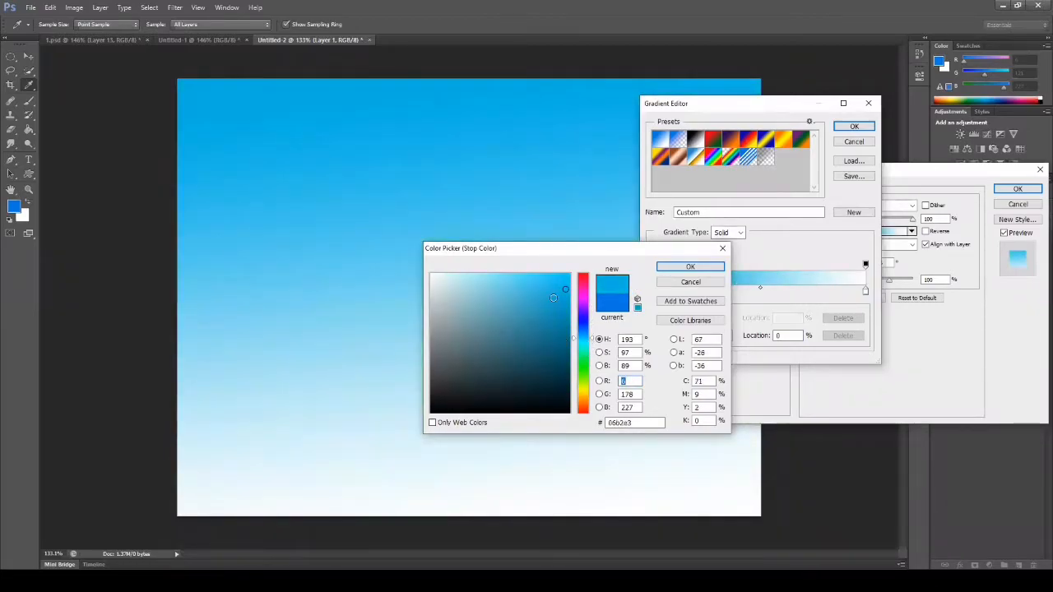
{"action": "mouse_move", "coordinate": [522, 288]}
{"action": "left_mouse_down"}
{"action": "mouse_move", "coordinate": [501, 285]}
{"action": "mouse_move", "coordinate": [523, 280]}
{"action": "left_mouse_up"}
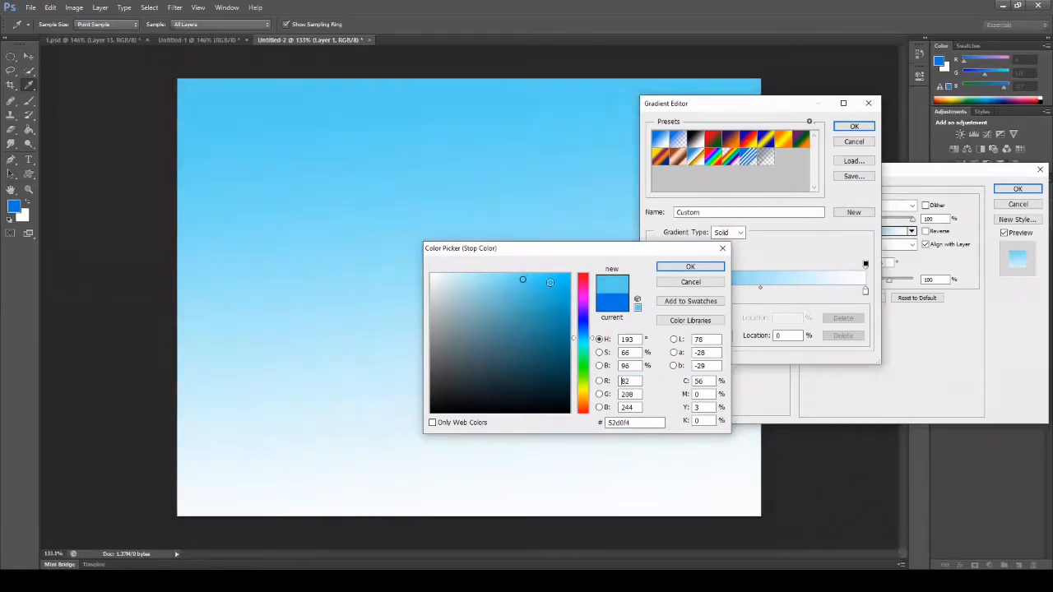
{"action": "left_click", "coordinate": [691, 267]}
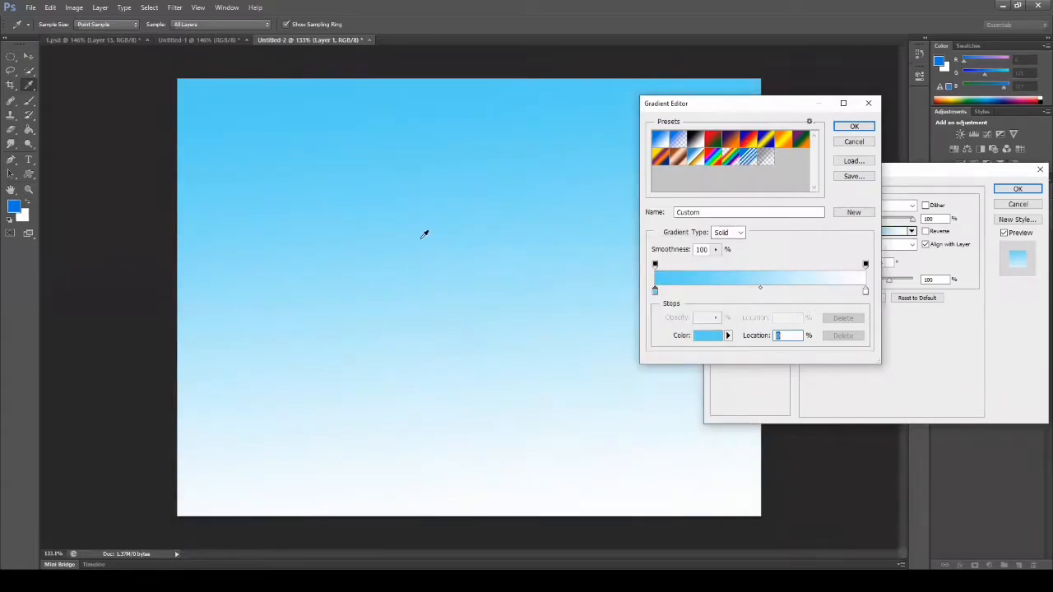
{"action": "left_click", "coordinate": [856, 144]}
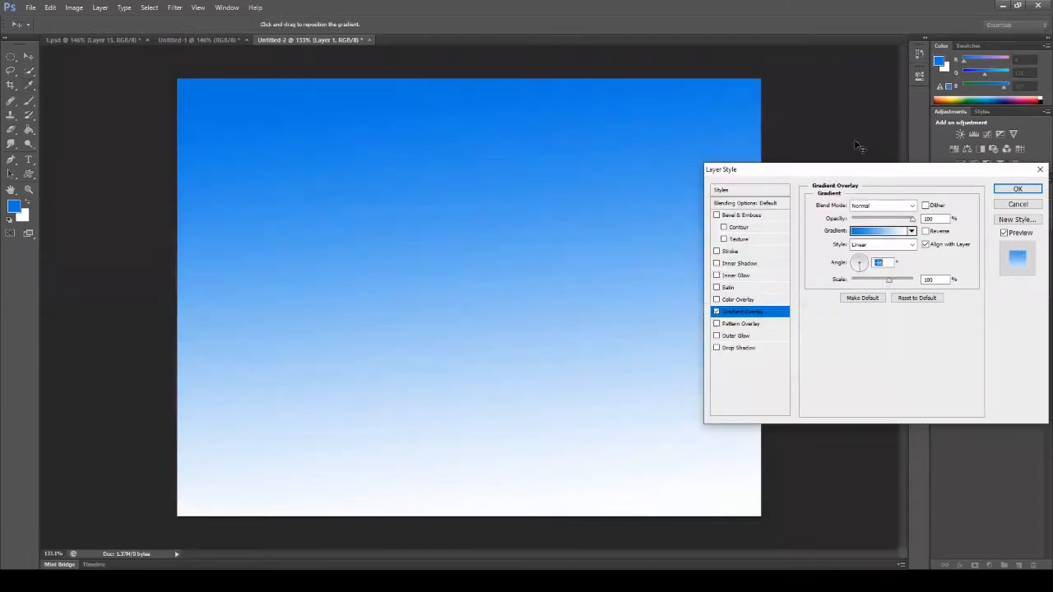
{"action": "left_click", "coordinate": [1011, 206]}
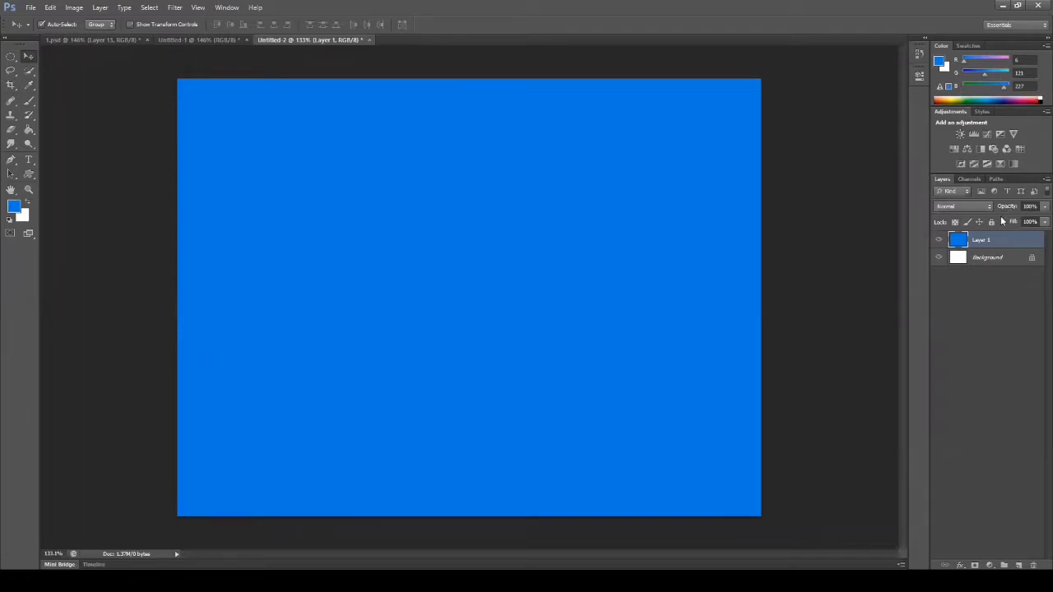
Step: Undo the blue fill, then fill Layer 1 with the background white and again with the foreground blue
{"action": "key", "text": "ctrl+z"}
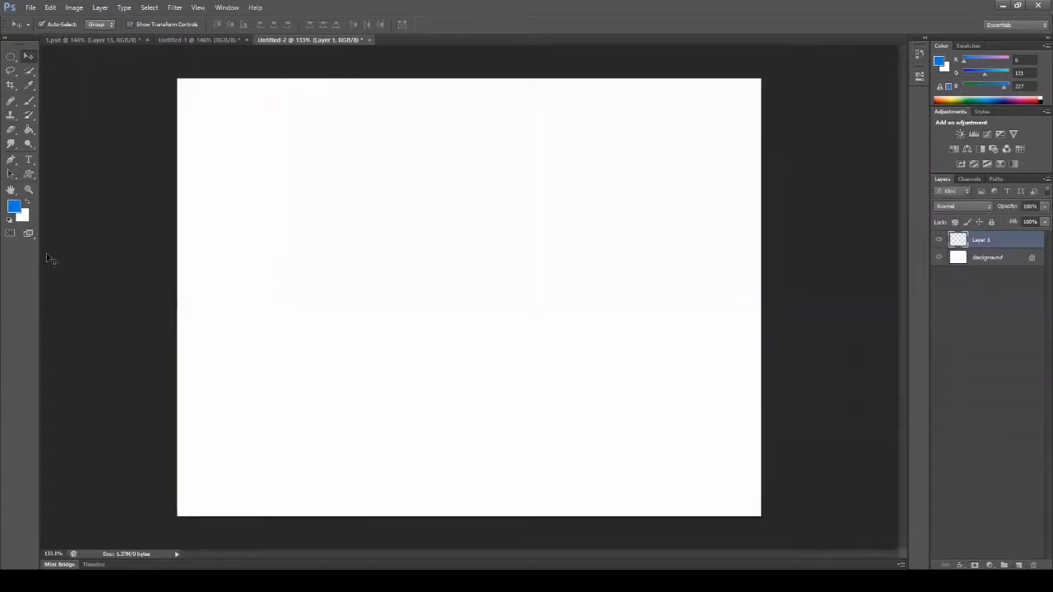
{"action": "key", "text": "ctrl+BackSpace"}
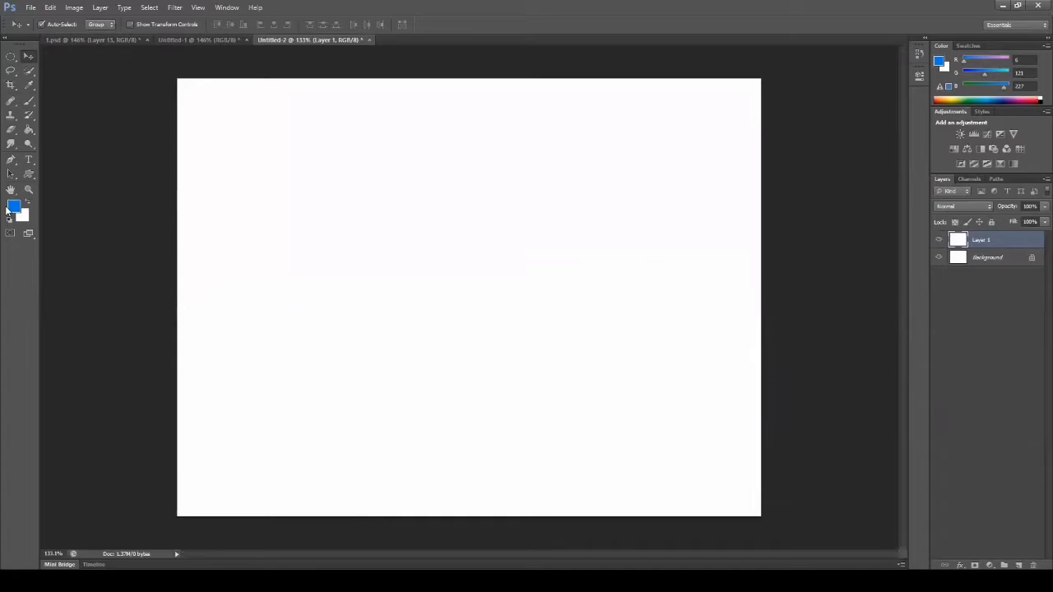
{"action": "key", "text": "alt+BackSpace"}
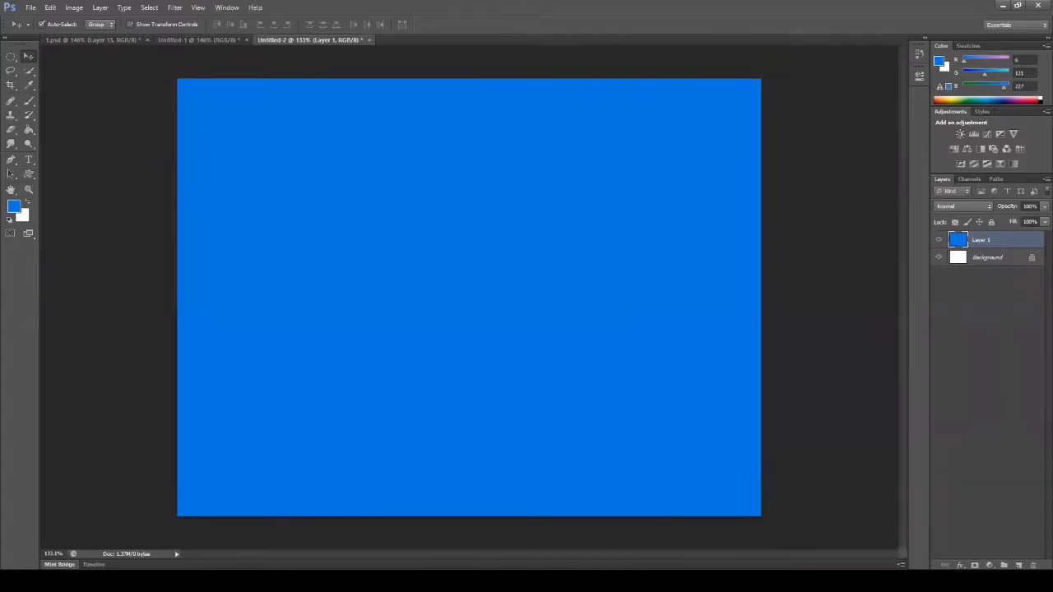
Step: Add a gradient overlay to Layer 1 and recolour its black stop to light sky blue, keeping the other stop white
{"action": "left_click", "coordinate": [961, 566]}
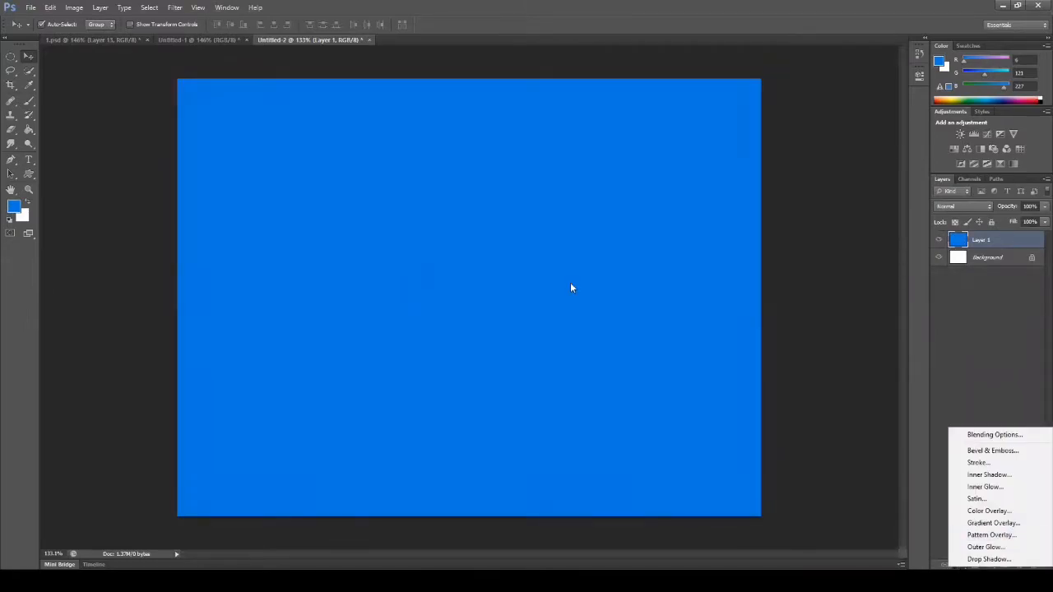
{"action": "left_click", "coordinate": [987, 524]}
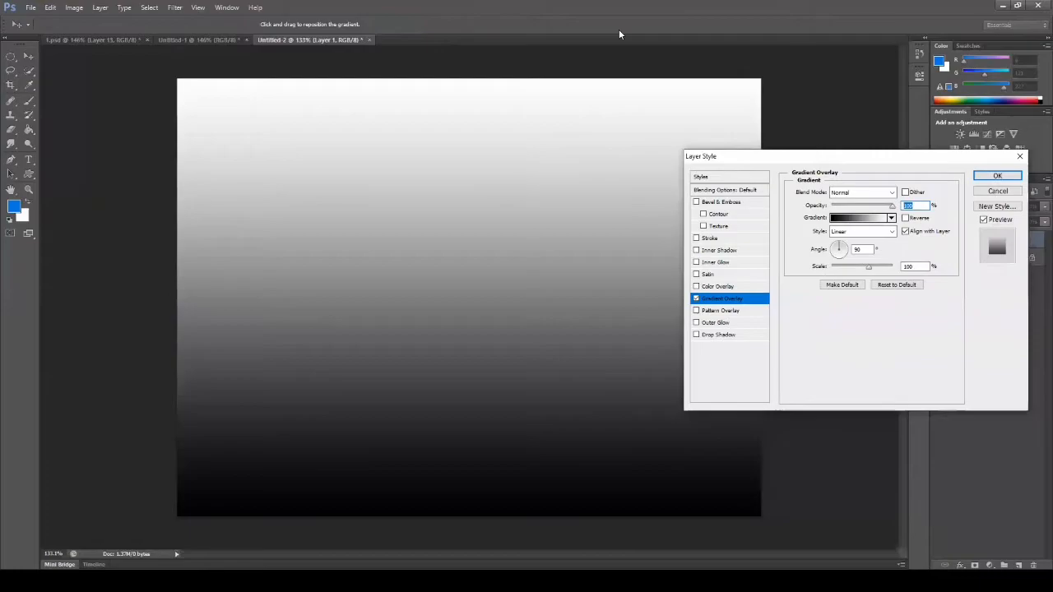
{"action": "left_click", "coordinate": [860, 222]}
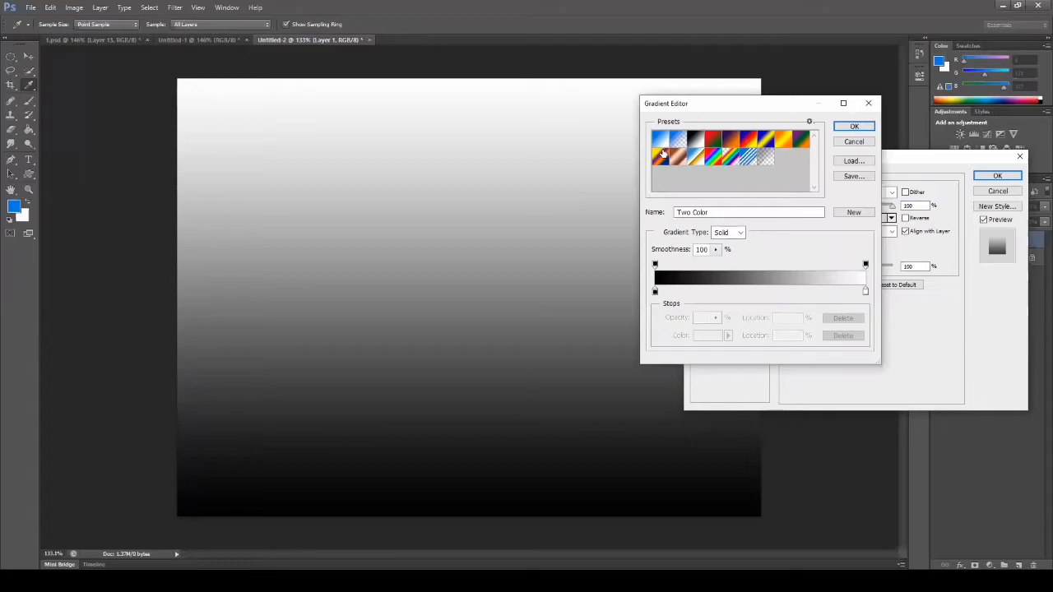
{"action": "left_click", "coordinate": [656, 293]}
{"action": "double_click", "coordinate": [655, 293]}
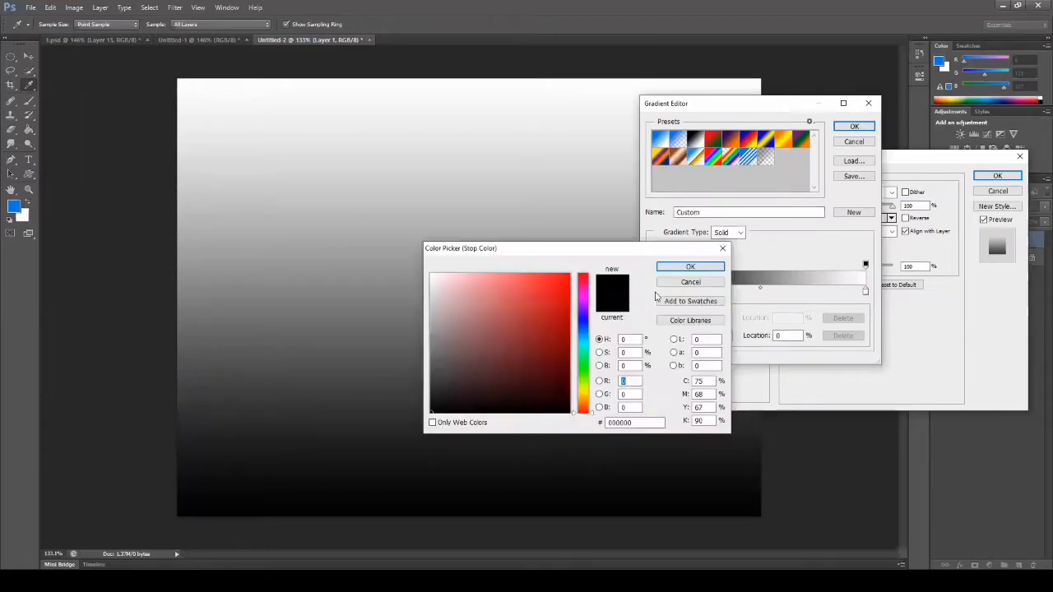
{"action": "left_click", "coordinate": [585, 333]}
{"action": "left_click", "coordinate": [513, 274]}
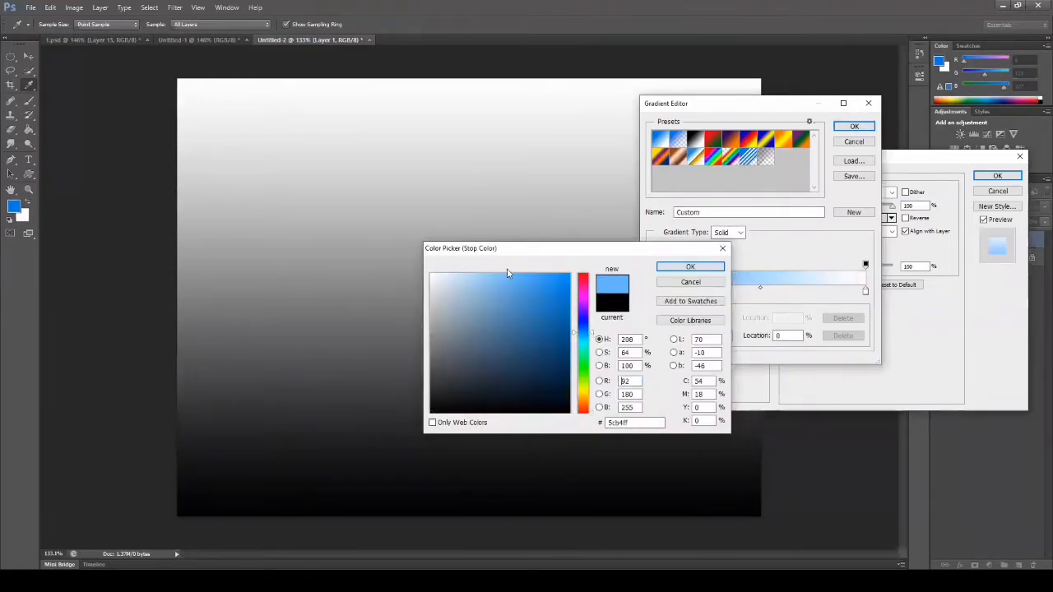
{"action": "left_click", "coordinate": [496, 276]}
{"action": "left_click", "coordinate": [514, 274]}
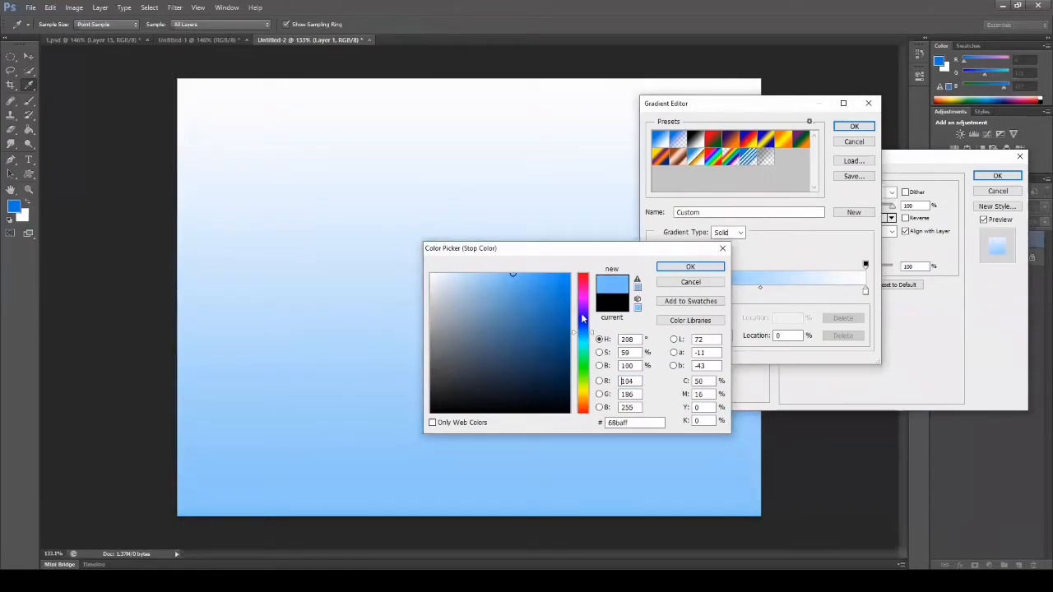
{"action": "left_click", "coordinate": [584, 333]}
{"action": "left_click", "coordinate": [690, 267]}
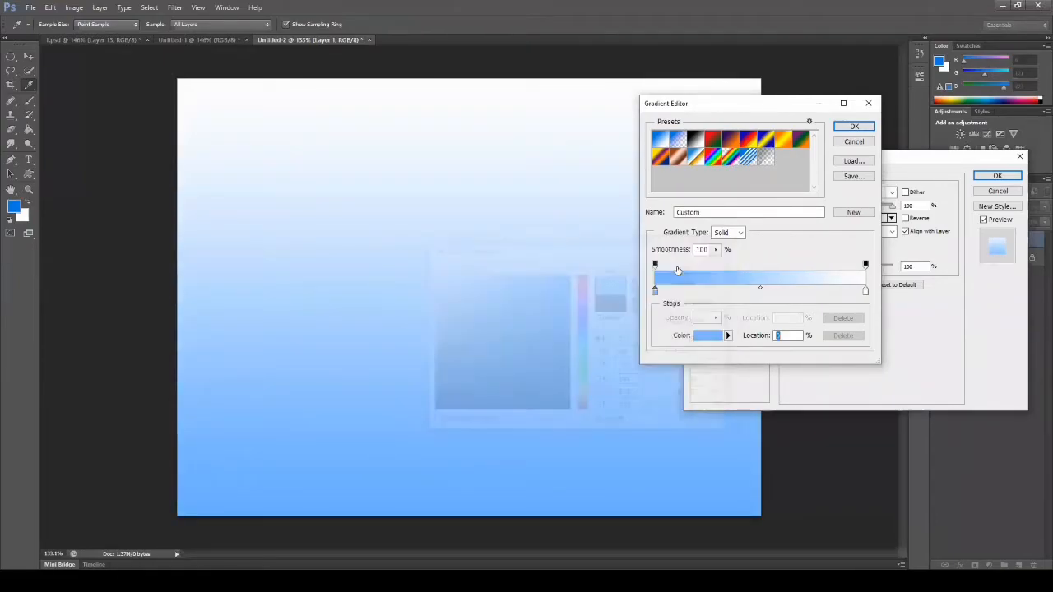
{"action": "left_click", "coordinate": [854, 127]}
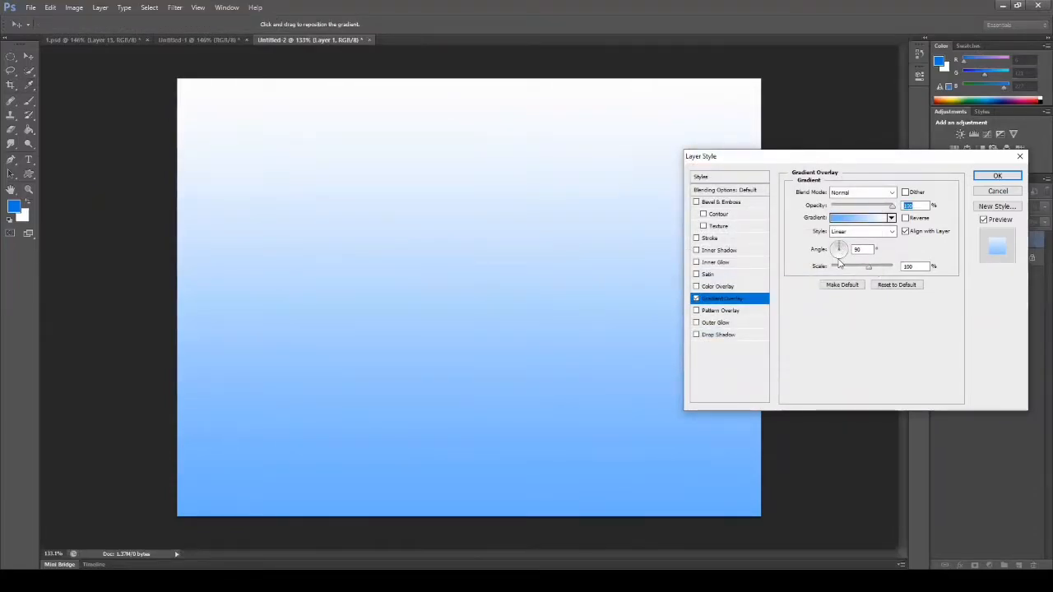
Step: Set the gradient overlay's angle to -90°, reduce its scale and apply the layer style
{"action": "left_click", "coordinate": [838, 256]}
{"action": "left_click_drag", "start_coordinate": [866, 252], "coordinate": [843, 253]}
{"action": "type", "text": "-90"}
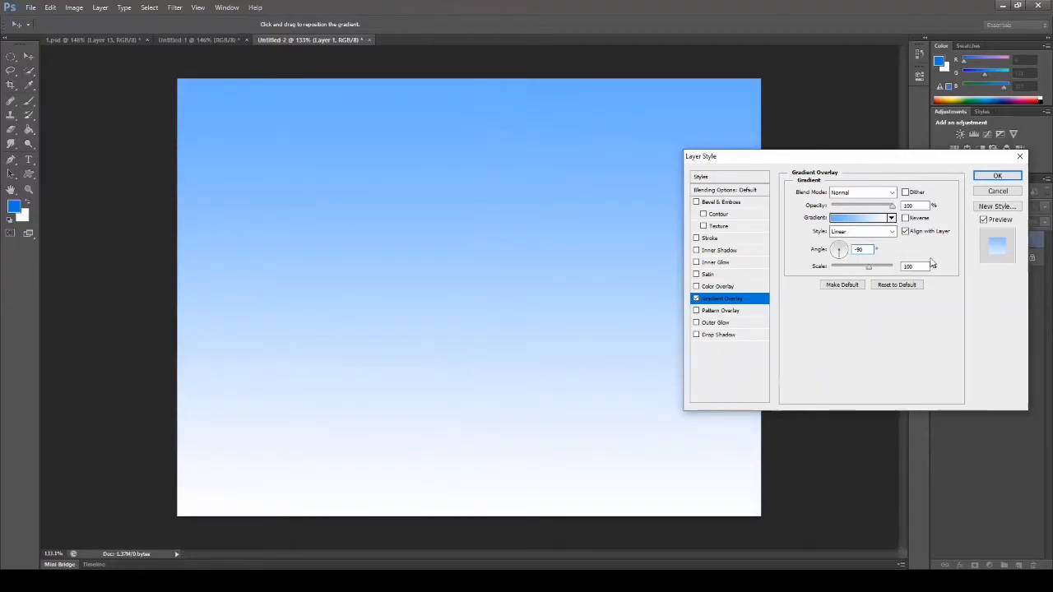
{"action": "mouse_move", "coordinate": [869, 271]}
{"action": "left_mouse_down"}
{"action": "mouse_move", "coordinate": [835, 271]}
{"action": "mouse_move", "coordinate": [879, 277]}
{"action": "mouse_move", "coordinate": [861, 278]}
{"action": "left_mouse_up"}
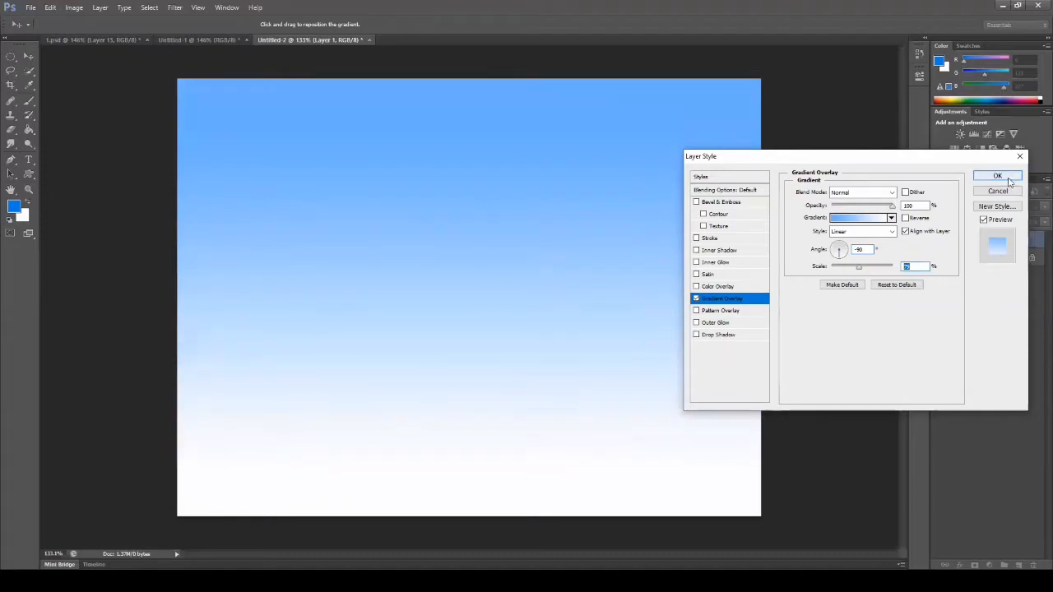
{"action": "left_click", "coordinate": [997, 176]}
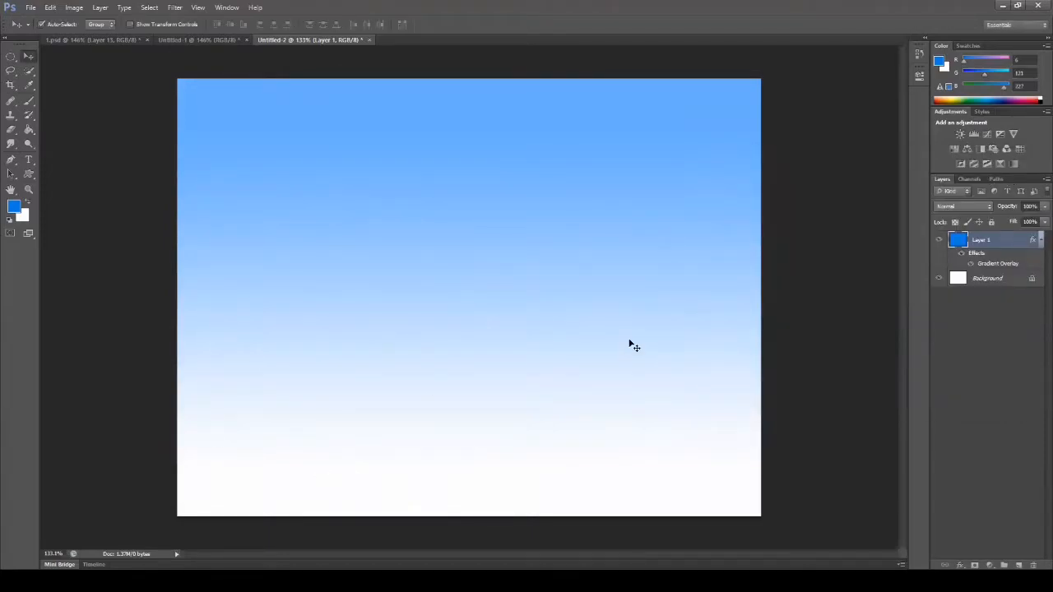
Step: Add a new layer and lasso a wavy hill-shaped selection covering the lower part of the canvas from edge to edge
{"action": "left_click", "coordinate": [1018, 565]}
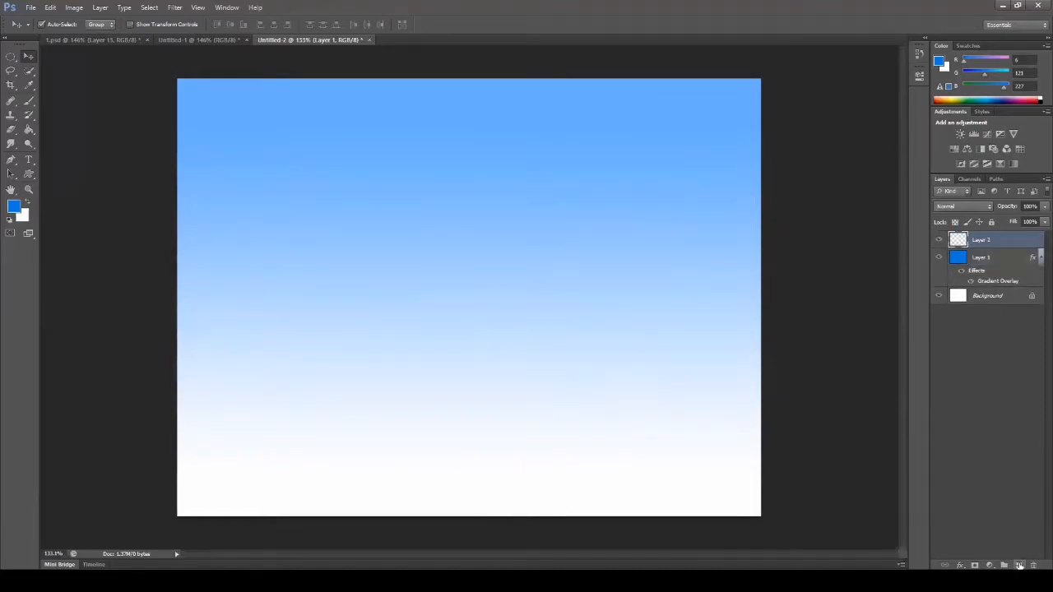
{"action": "mouse_move", "coordinate": [11, 70]}
{"action": "left_mouse_down"}
{"action": "mouse_move", "coordinate": [42, 82]}
{"action": "mouse_move", "coordinate": [51, 70]}
{"action": "left_mouse_up"}
{"action": "mouse_move", "coordinate": [172, 380]}
{"action": "left_mouse_down"}
{"action": "mouse_move", "coordinate": [239, 320]}
{"action": "mouse_move", "coordinate": [348, 335]}
{"action": "mouse_move", "coordinate": [488, 290]}
{"action": "mouse_move", "coordinate": [605, 333]}
{"action": "mouse_move", "coordinate": [635, 328]}
{"action": "mouse_move", "coordinate": [720, 259]}
{"action": "mouse_move", "coordinate": [766, 265]}
{"action": "left_mouse_up"}
{"action": "mouse_move", "coordinate": [819, 378]}
{"action": "left_mouse_down"}
{"action": "mouse_move", "coordinate": [847, 536]}
{"action": "mouse_move", "coordinate": [704, 568]}
{"action": "mouse_move", "coordinate": [264, 568]}
{"action": "mouse_move", "coordinate": [59, 480]}
{"action": "left_mouse_up"}
{"action": "left_click_drag", "start_coordinate": [70, 384], "coordinate": [132, 352]}
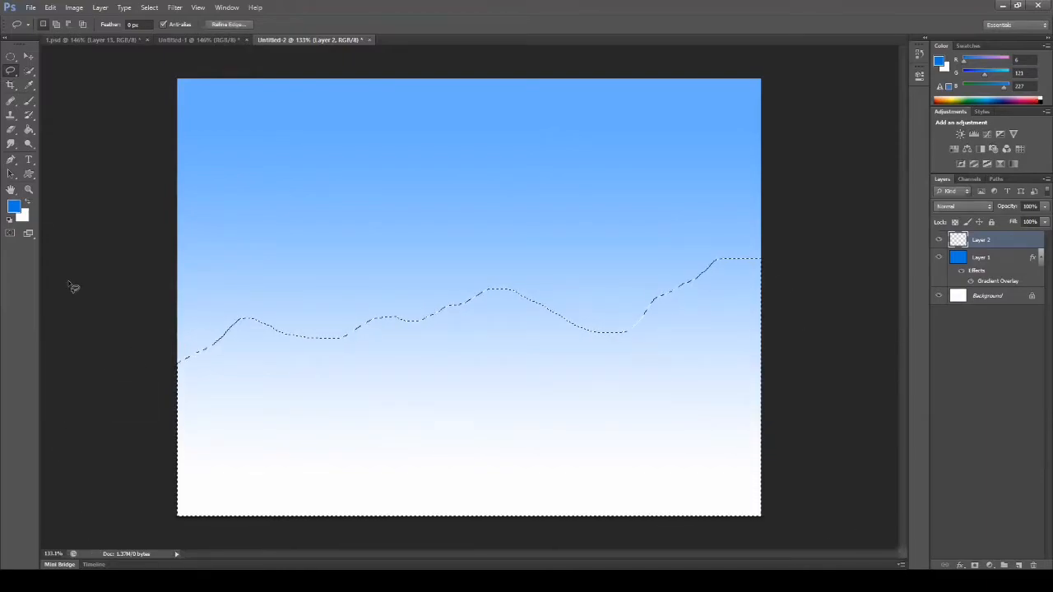
Step: Fill the hill-shaped selection on Layer 2 with dark green, deselect it and move the hills lower on the canvas
{"action": "left_click", "coordinate": [13, 207]}
{"action": "left_click", "coordinate": [582, 370]}
{"action": "left_click", "coordinate": [530, 385]}
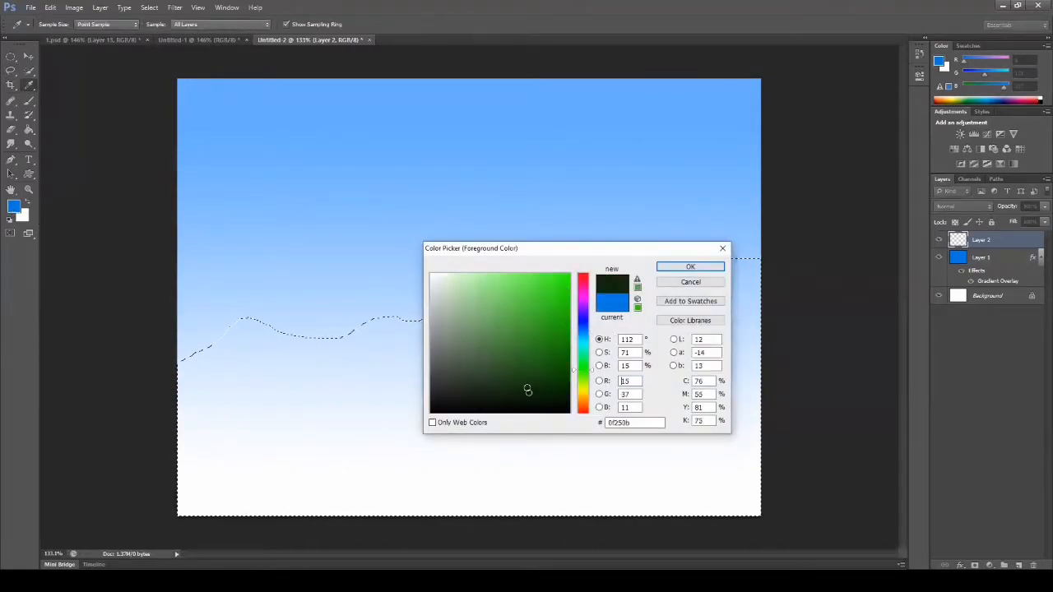
{"action": "left_click", "coordinate": [703, 266]}
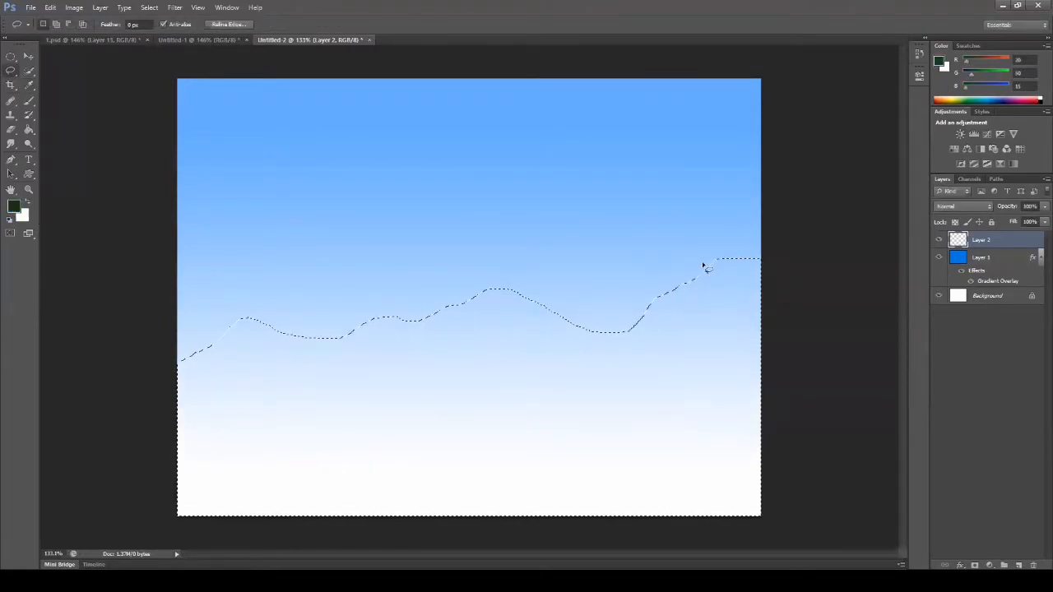
{"action": "key", "text": "alt+BackSpace"}
{"action": "key", "text": "ctrl+d"}
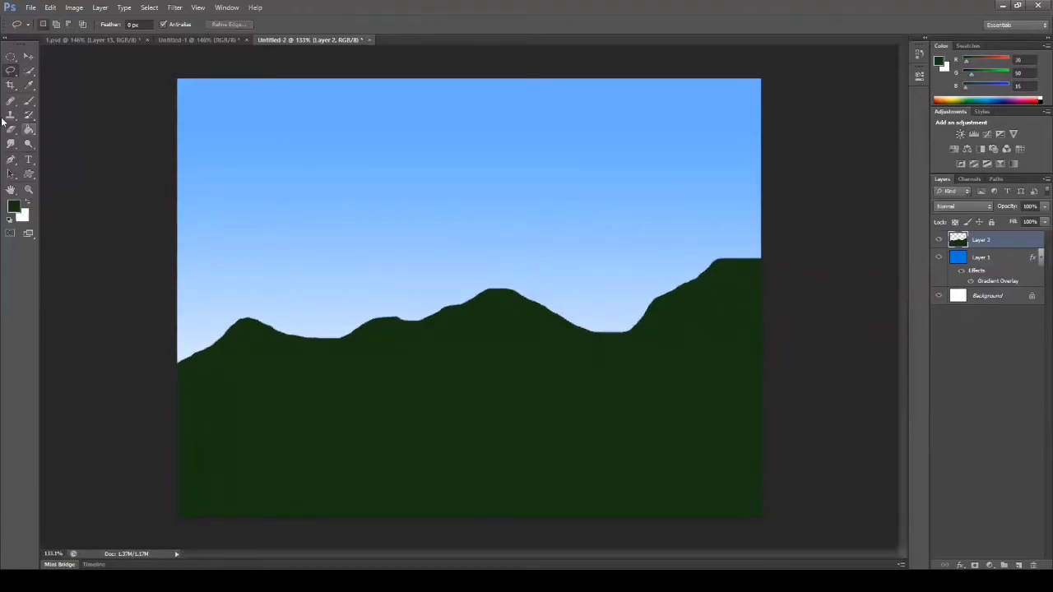
{"action": "left_click", "coordinate": [28, 56]}
{"action": "left_click_drag", "start_coordinate": [480, 346], "coordinate": [484, 423]}
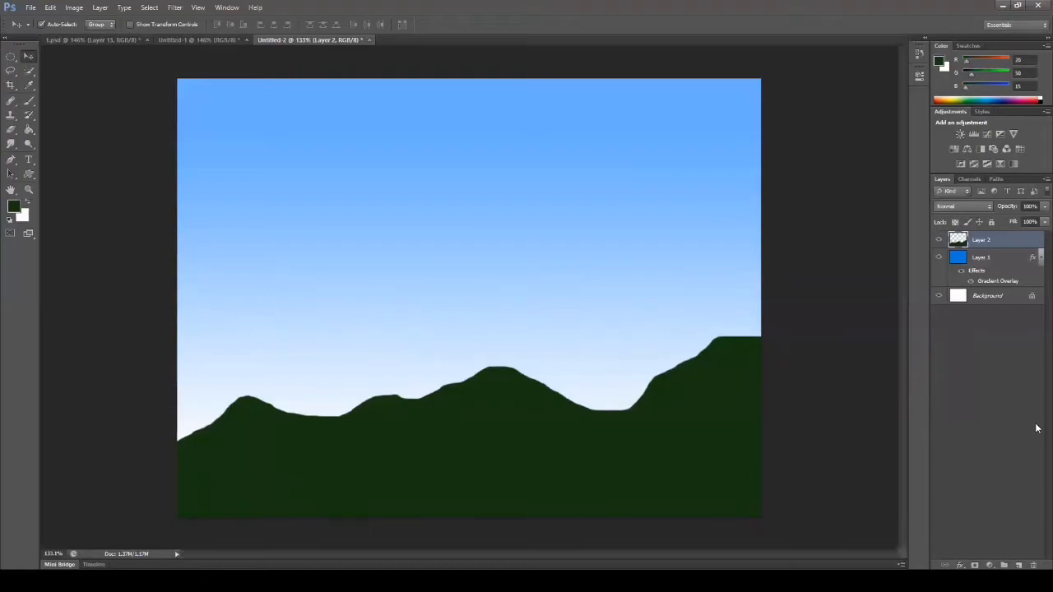
Step: Add a new layer above the hills and activate the Brush tool with the flying-birds brush
{"action": "left_click", "coordinate": [1020, 565]}
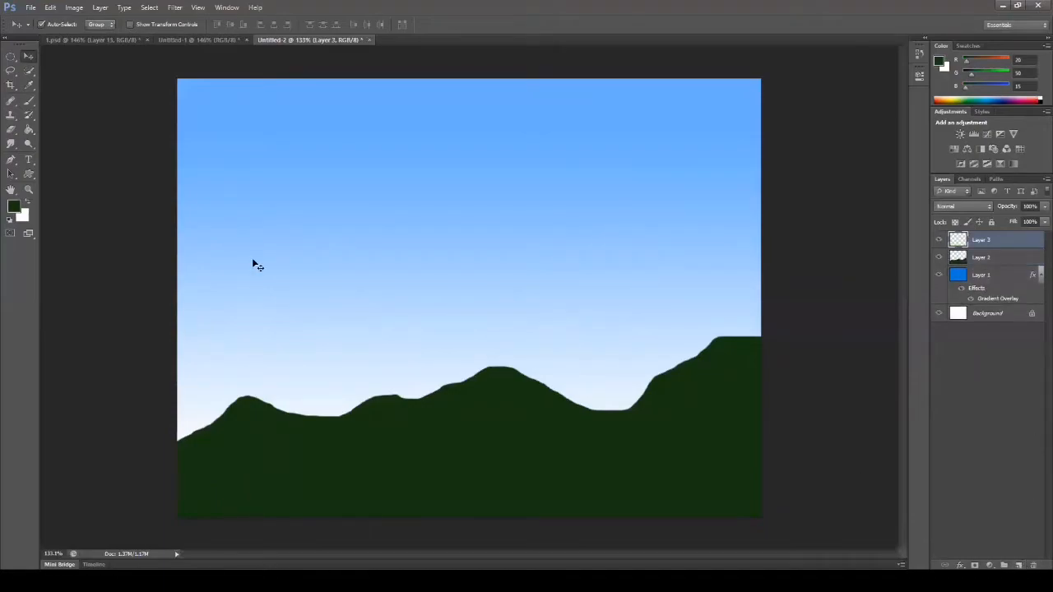
{"action": "left_click", "coordinate": [27, 115]}
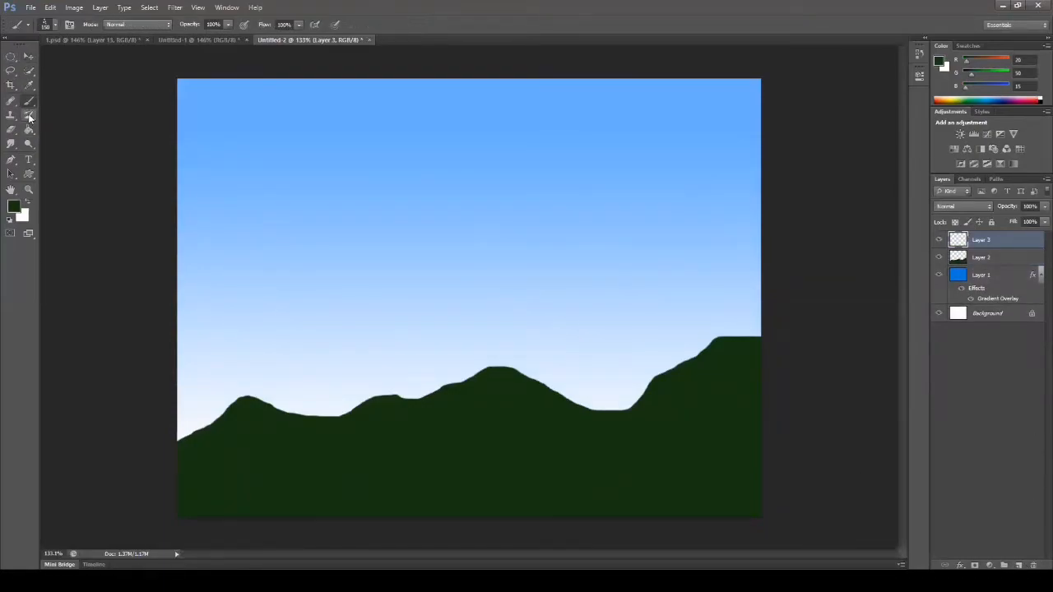
{"action": "left_click", "coordinate": [29, 117]}
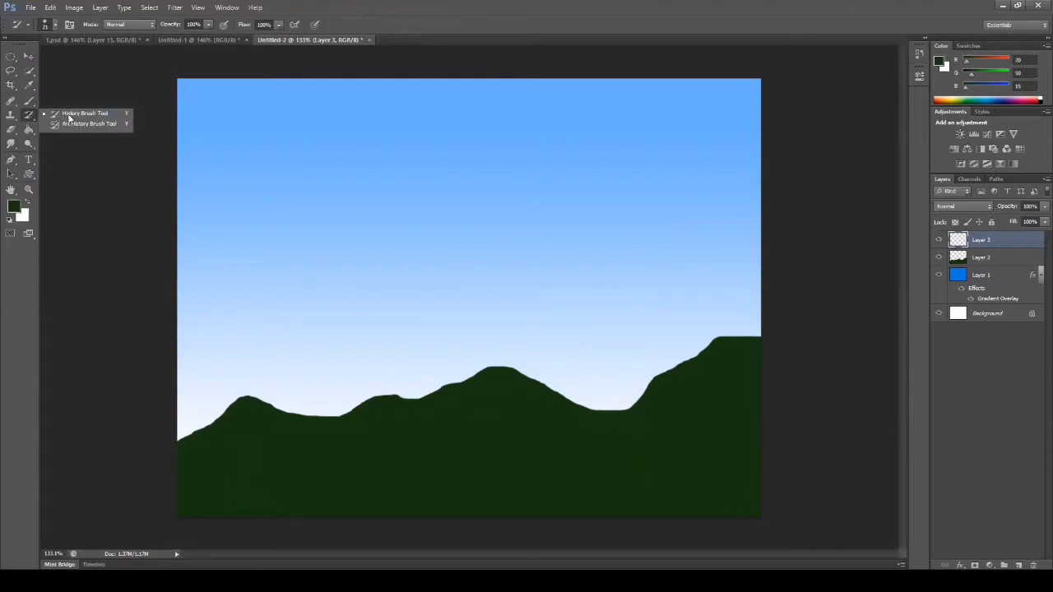
{"action": "left_click", "coordinate": [27, 102]}
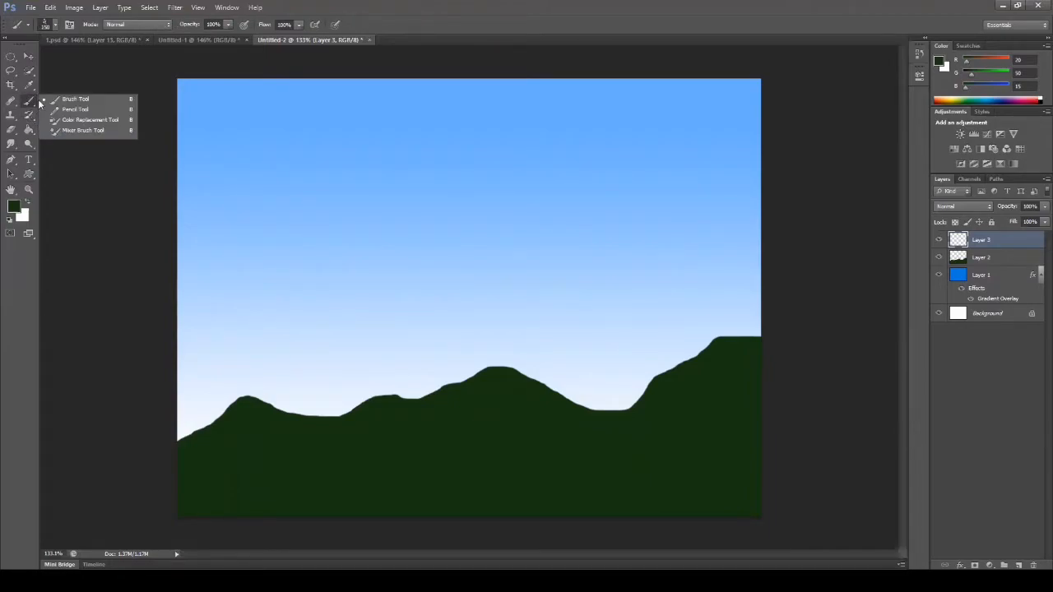
{"action": "left_click", "coordinate": [81, 101]}
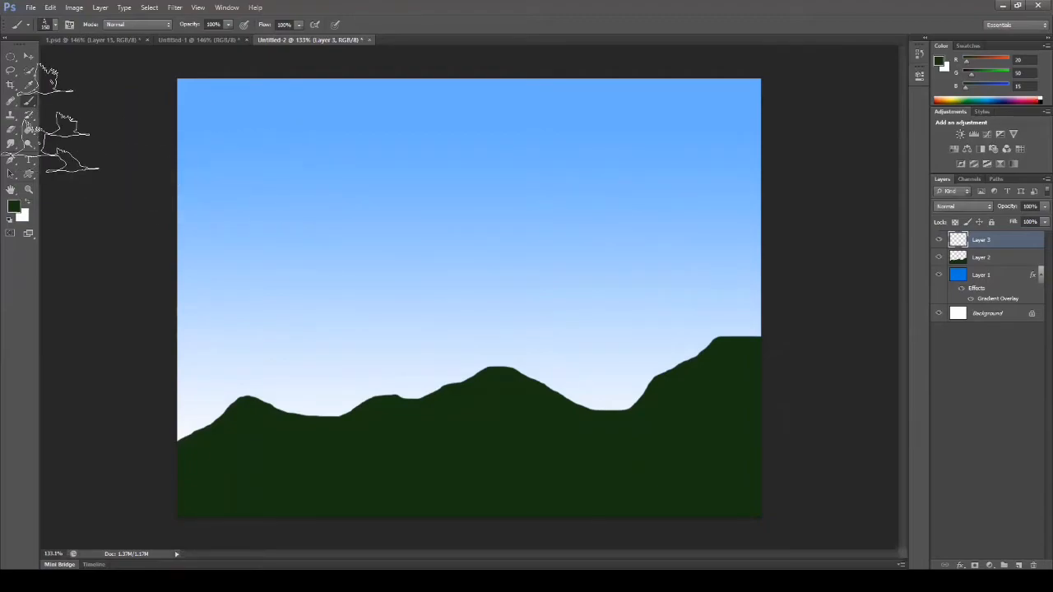
{"action": "left_click", "coordinate": [29, 117]}
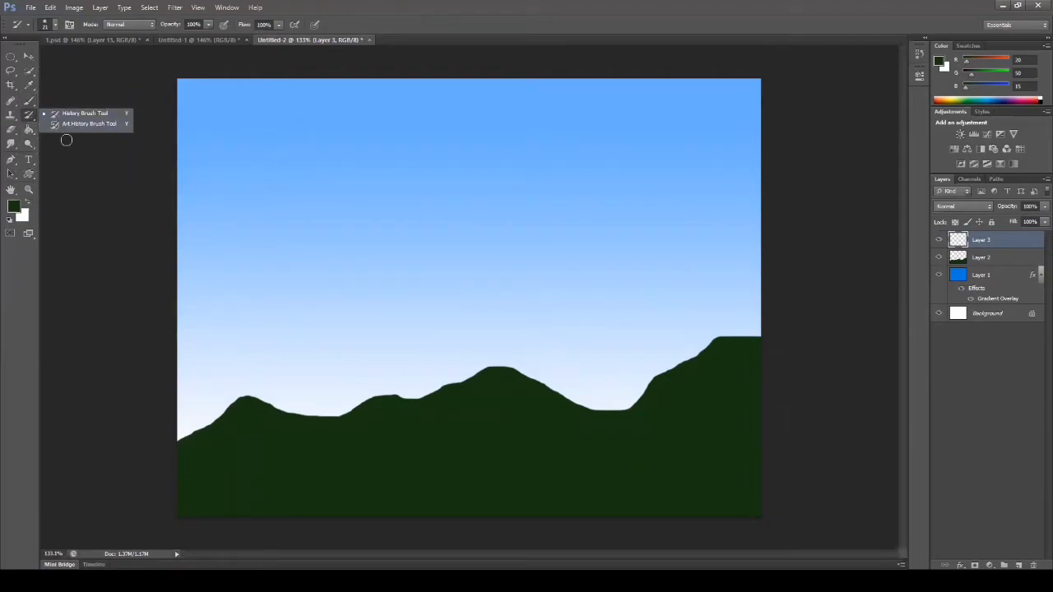
{"action": "left_click", "coordinate": [29, 100]}
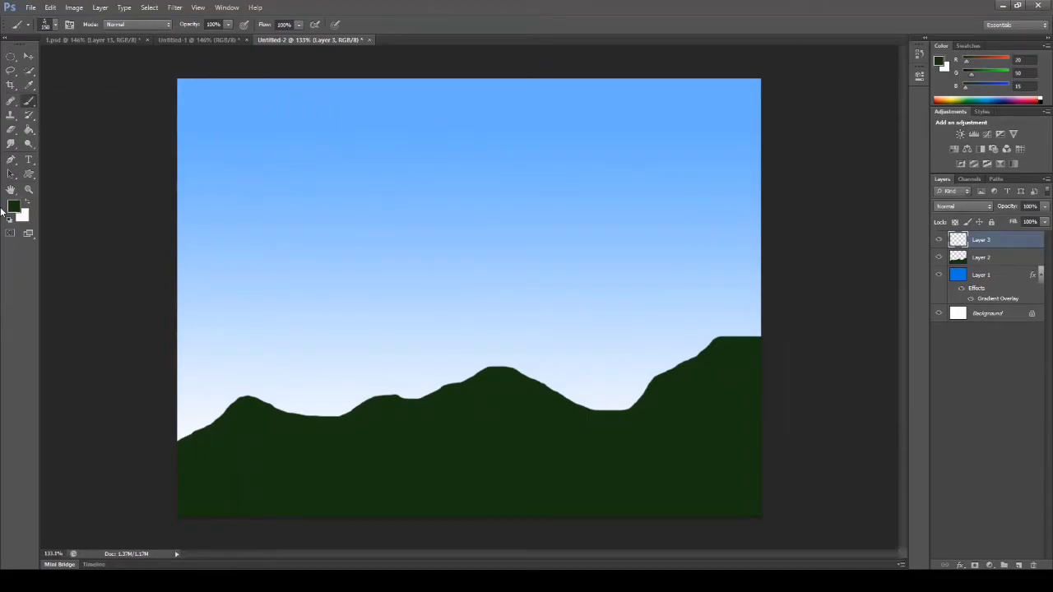
Step: Set the foreground colour to black and stamp a flock of four birds in the sky's upper left at 100 px
{"action": "left_click", "coordinate": [13, 211]}
{"action": "left_click_drag", "start_coordinate": [494, 361], "coordinate": [419, 417]}
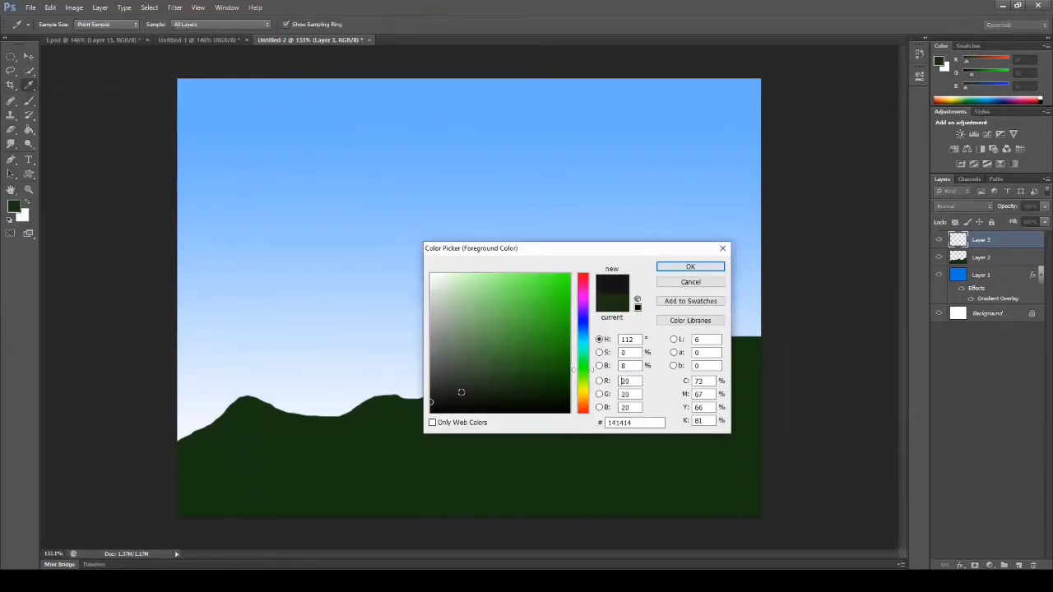
{"action": "left_click", "coordinate": [692, 267]}
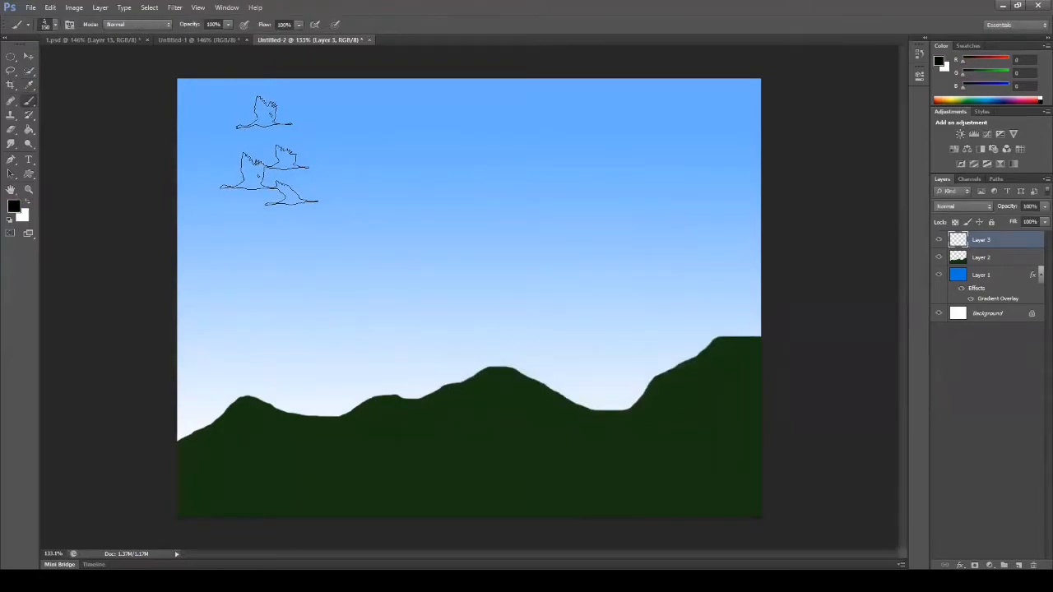
{"action": "left_click", "coordinate": [249, 160]}
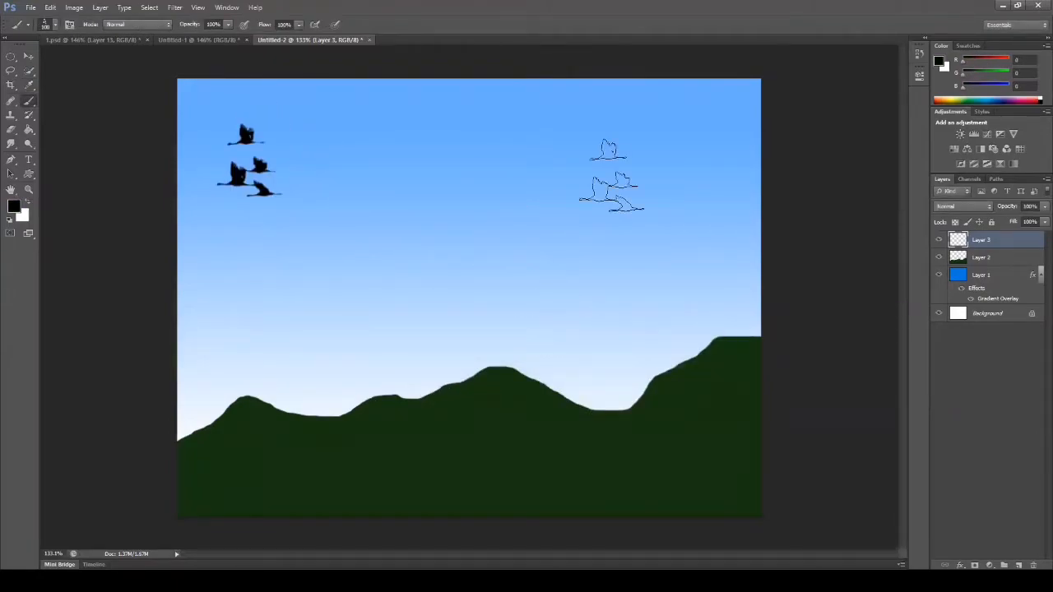
Step: Add a new layer, append the Cloud Brushes New set to the presets and select its first 2500 px cloud brush
{"action": "left_click", "coordinate": [1019, 566]}
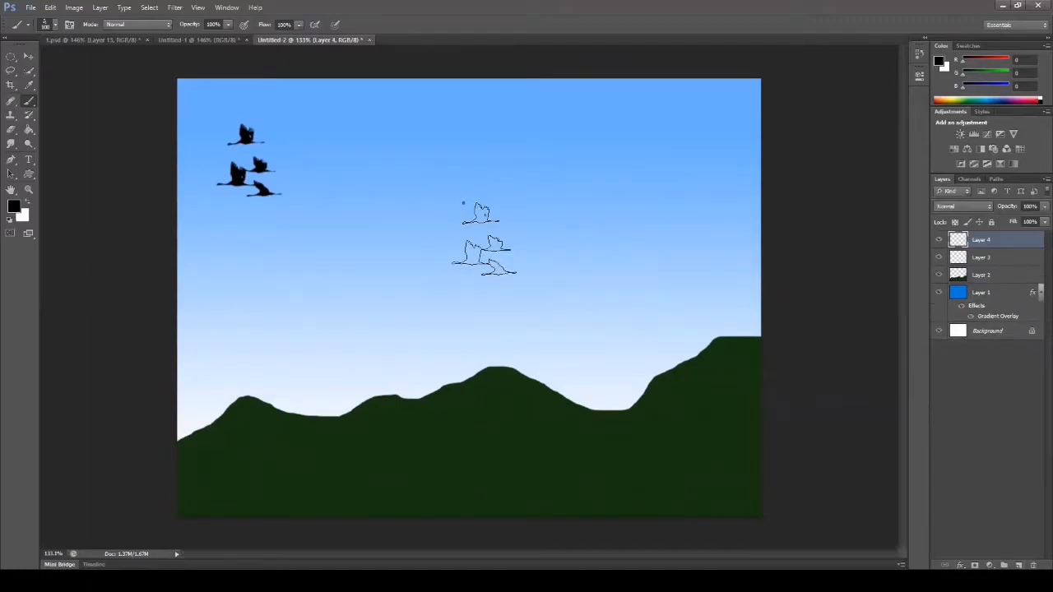
{"action": "right_click", "coordinate": [476, 237]}
{"action": "scroll", "coordinate": [534, 316], "scroll_direction": "up", "scroll_amount": 1}
{"action": "left_click", "coordinate": [597, 216]}
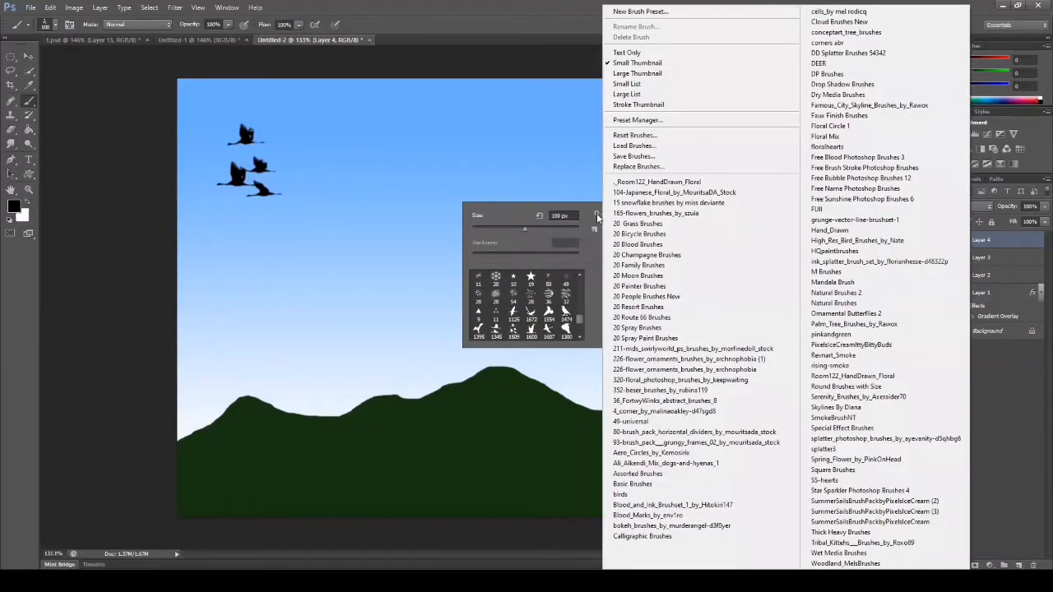
{"action": "left_click", "coordinate": [839, 22]}
{"action": "left_click", "coordinate": [578, 219]}
{"action": "scroll", "coordinate": [537, 311], "scroll_direction": "up", "scroll_amount": 6}
{"action": "scroll", "coordinate": [537, 311], "scroll_direction": "down", "scroll_amount": 1}
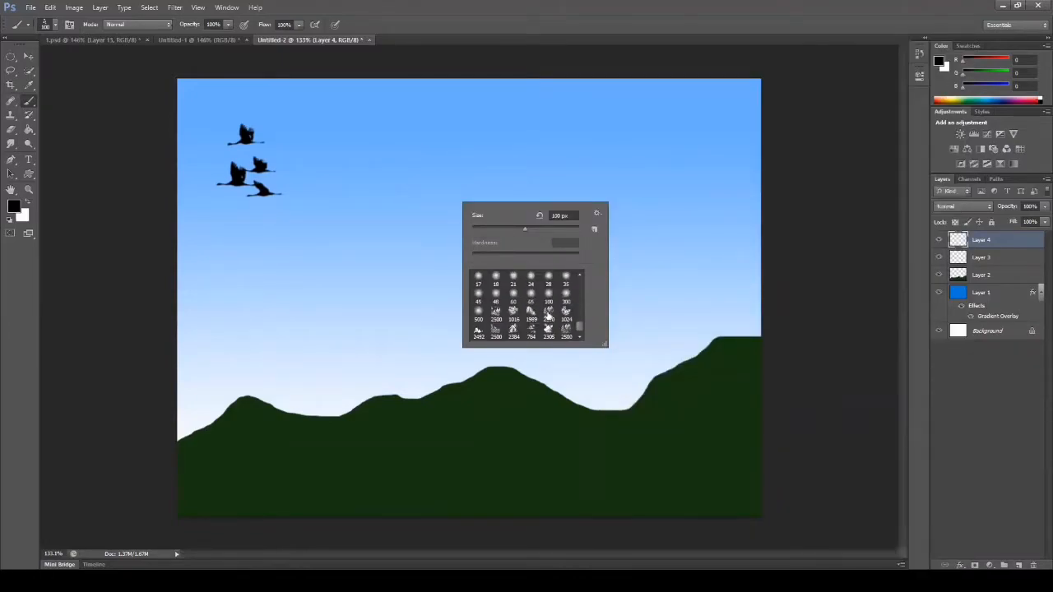
{"action": "left_click", "coordinate": [496, 313]}
{"action": "left_click", "coordinate": [708, 29]}
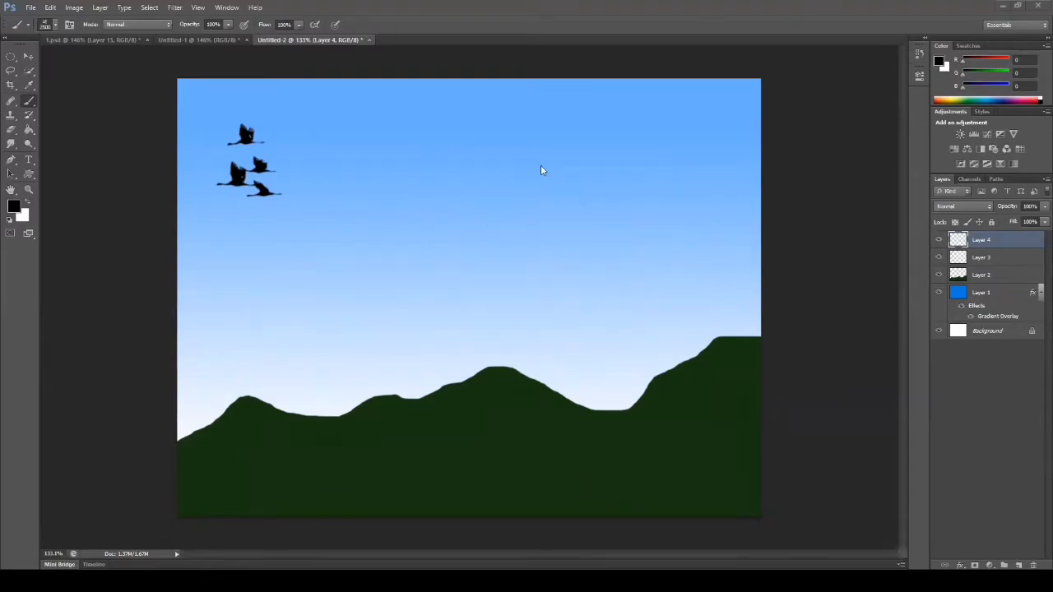
Step: Set the foreground colour to white (ffffff) and stamp a small cloud in the sky's upper right at 250 px
{"action": "left_click", "coordinate": [15, 205]}
{"action": "left_click", "coordinate": [425, 273]}
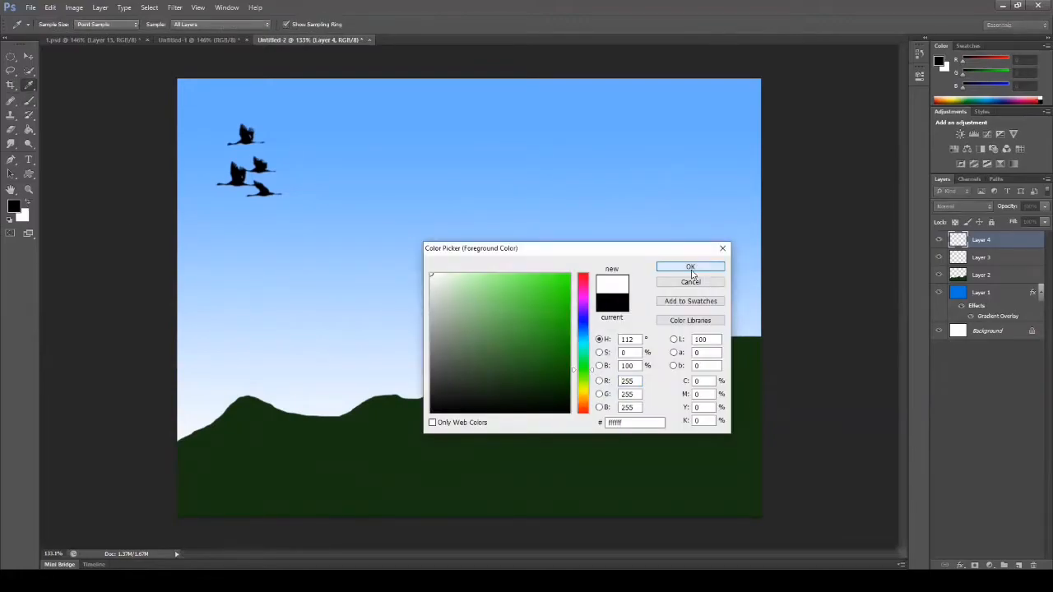
{"action": "left_click", "coordinate": [693, 268]}
{"action": "left_click", "coordinate": [655, 156]}
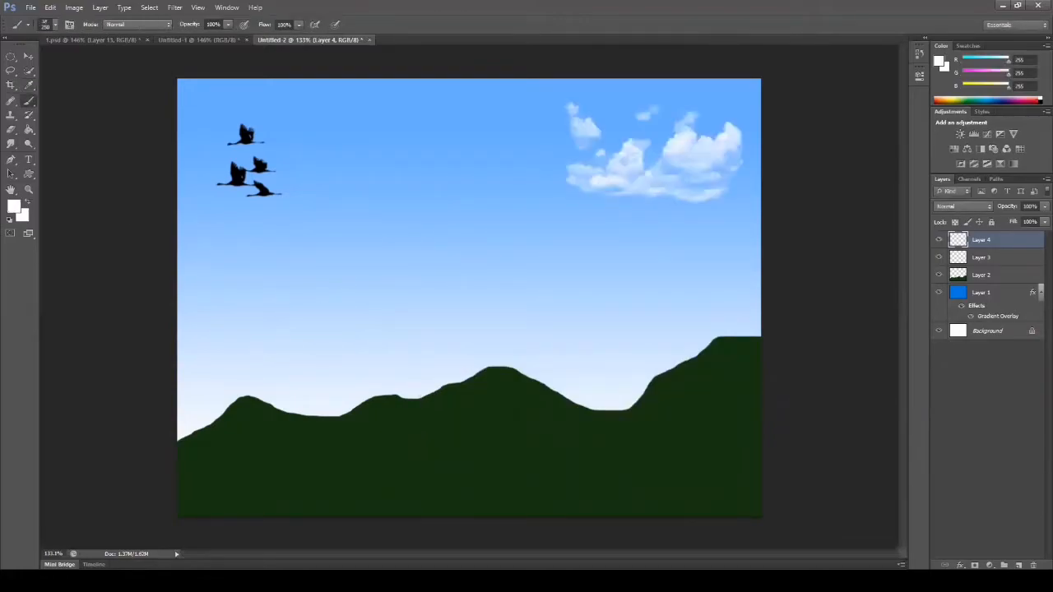
Step: Add a new layer and stamp a large white cloud across the sky's upper left with the 1989 px cloud brush at 600 px
{"action": "left_click", "coordinate": [1018, 565]}
{"action": "right_click", "coordinate": [523, 208]}
{"action": "left_click", "coordinate": [546, 263]}
{"action": "left_click", "coordinate": [653, 165]}
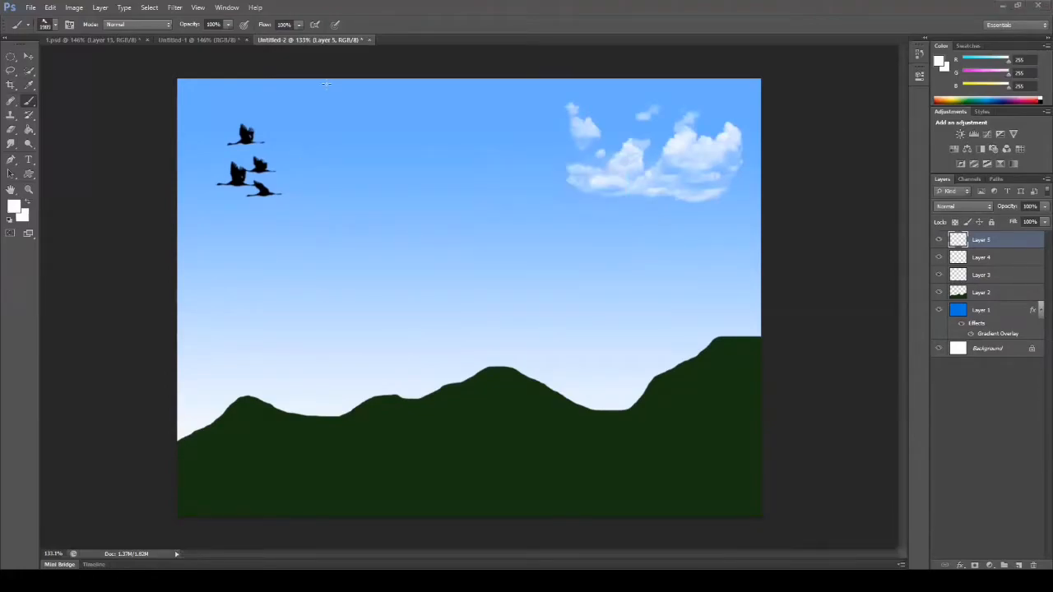
{"action": "left_click", "coordinate": [400, 81]}
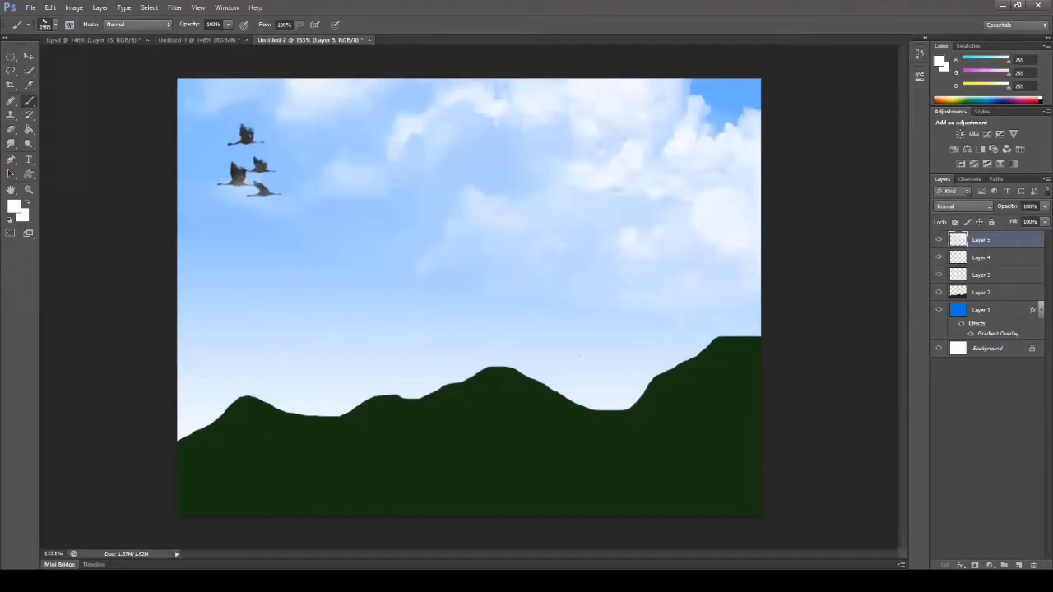
{"action": "key", "text": "ctrl+z"}
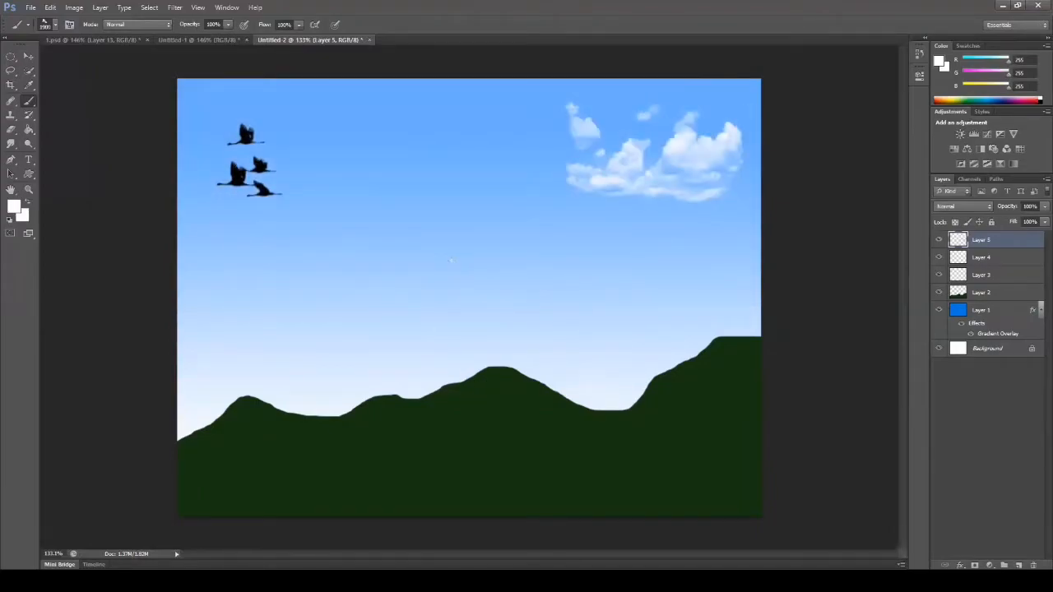
{"action": "left_click", "coordinate": [391, 170]}
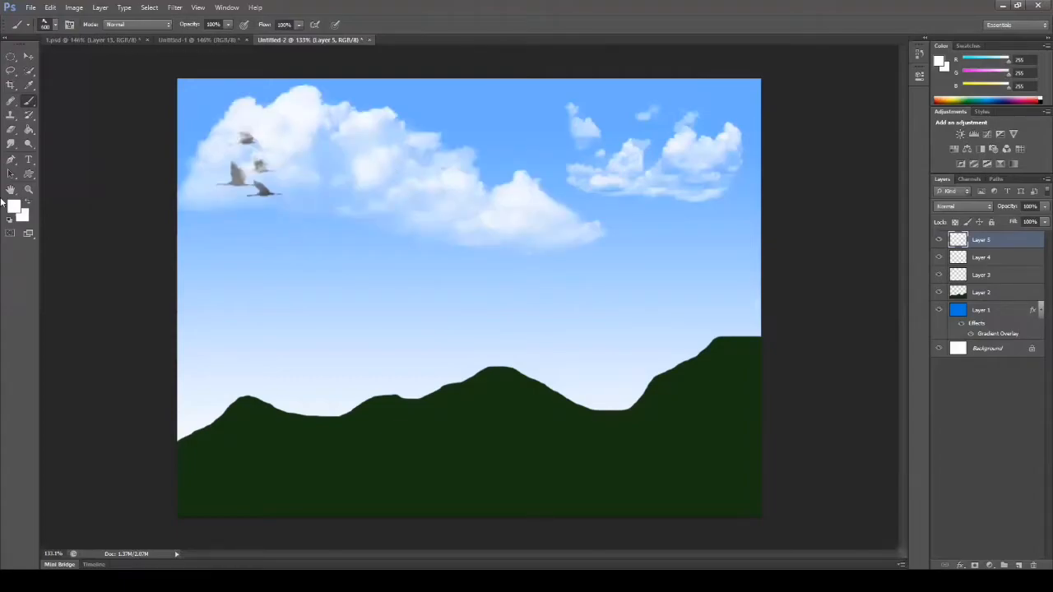
Step: Bring the birds layer, Layer 3, to the top of the layer stack and move the birds below the large cloud
{"action": "left_click", "coordinate": [28, 57]}
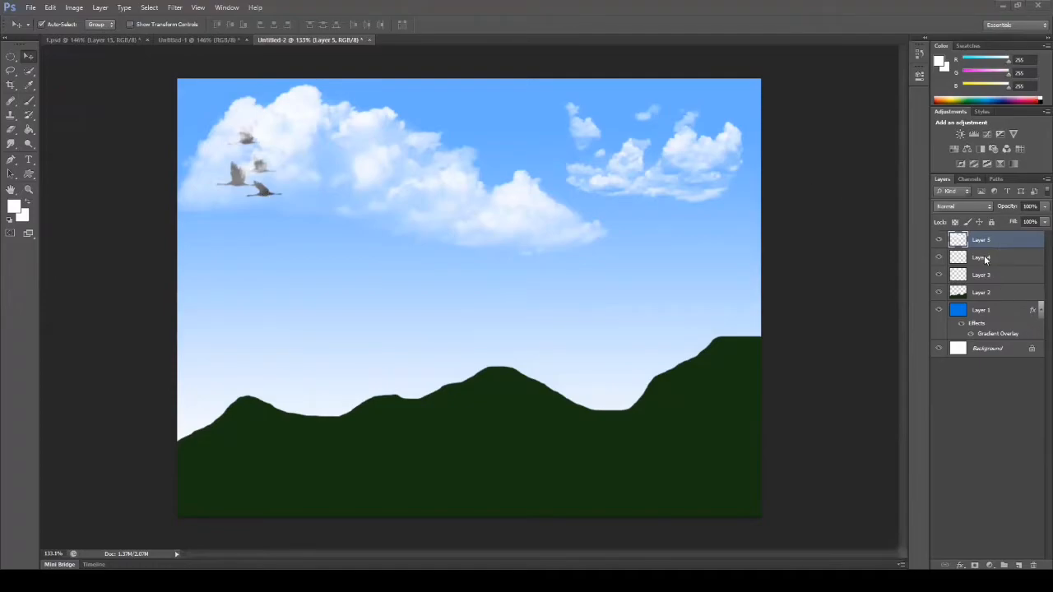
{"action": "left_click_drag", "start_coordinate": [984, 276], "coordinate": [982, 235]}
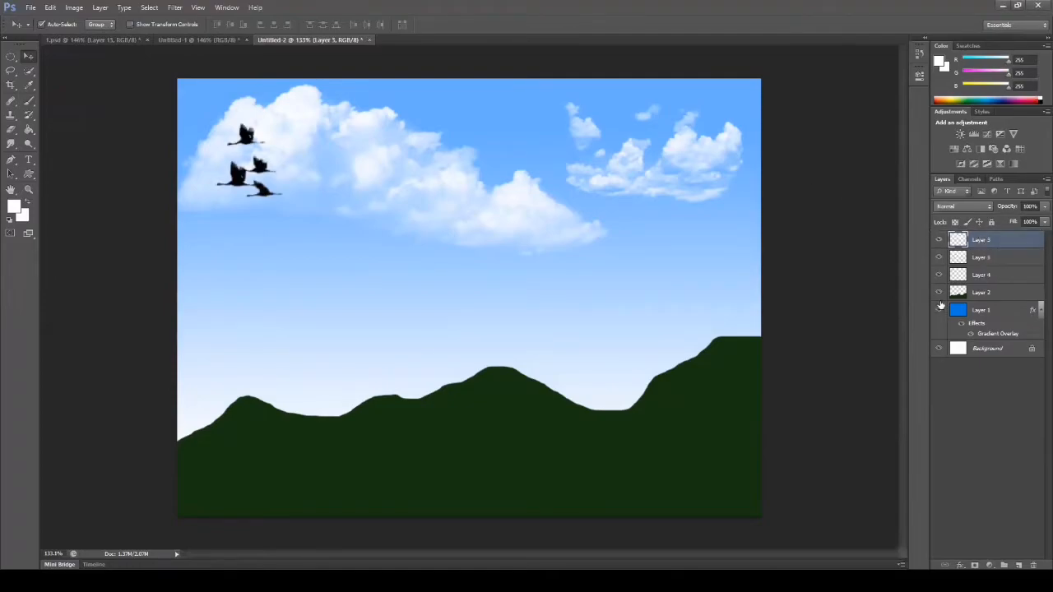
{"action": "left_click_drag", "start_coordinate": [260, 191], "coordinate": [239, 275]}
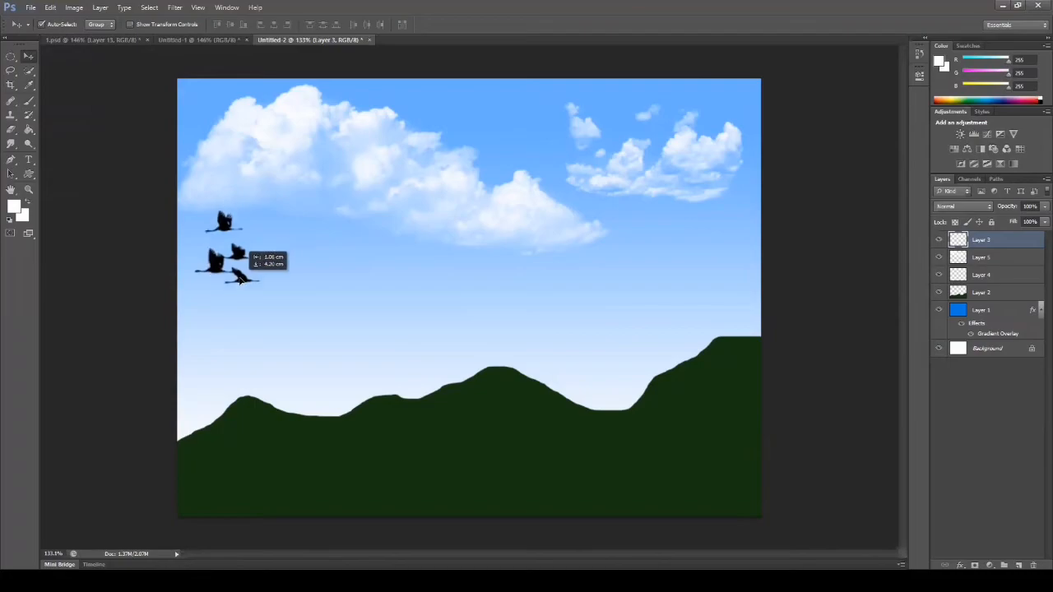
Step: Nudge the large cloud slightly upward and the smaller cloud slightly to the left
{"action": "left_click_drag", "start_coordinate": [413, 169], "coordinate": [413, 175]}
{"action": "left_click_drag", "start_coordinate": [663, 178], "coordinate": [653, 181]}
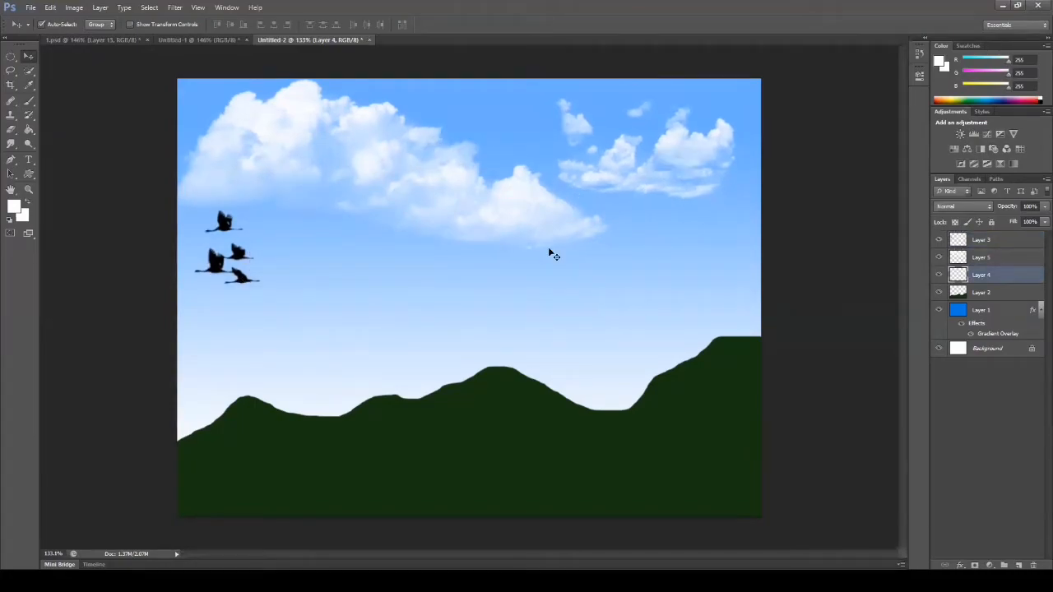
Step: Add a new layer and stamp a white cloud above the right-hand hill with the 2492 px cloud brush at 300 px
{"action": "left_click", "coordinate": [1018, 566]}
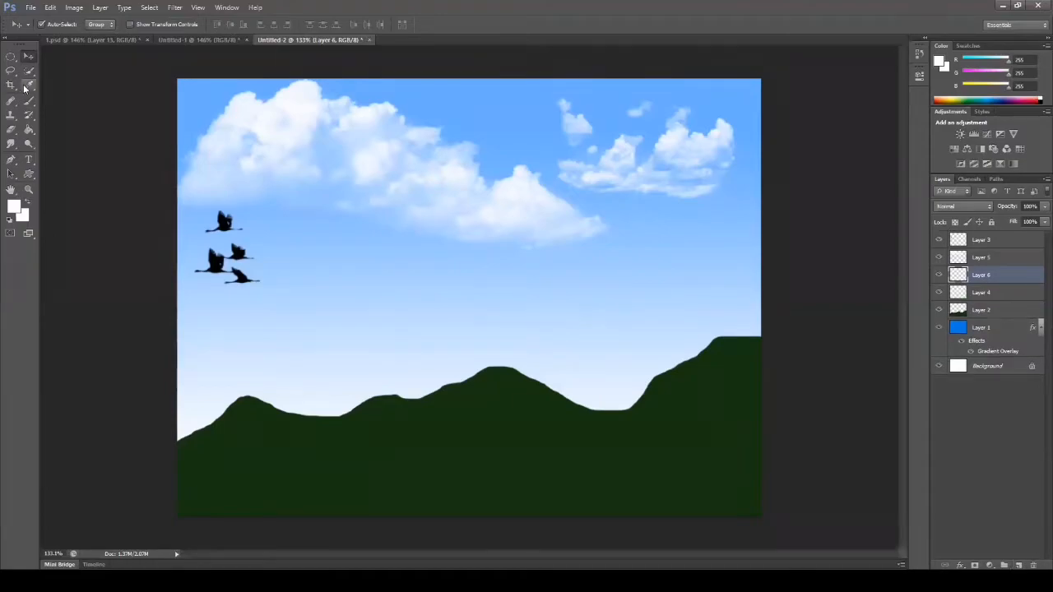
{"action": "left_click", "coordinate": [29, 101]}
{"action": "right_click", "coordinate": [434, 299]}
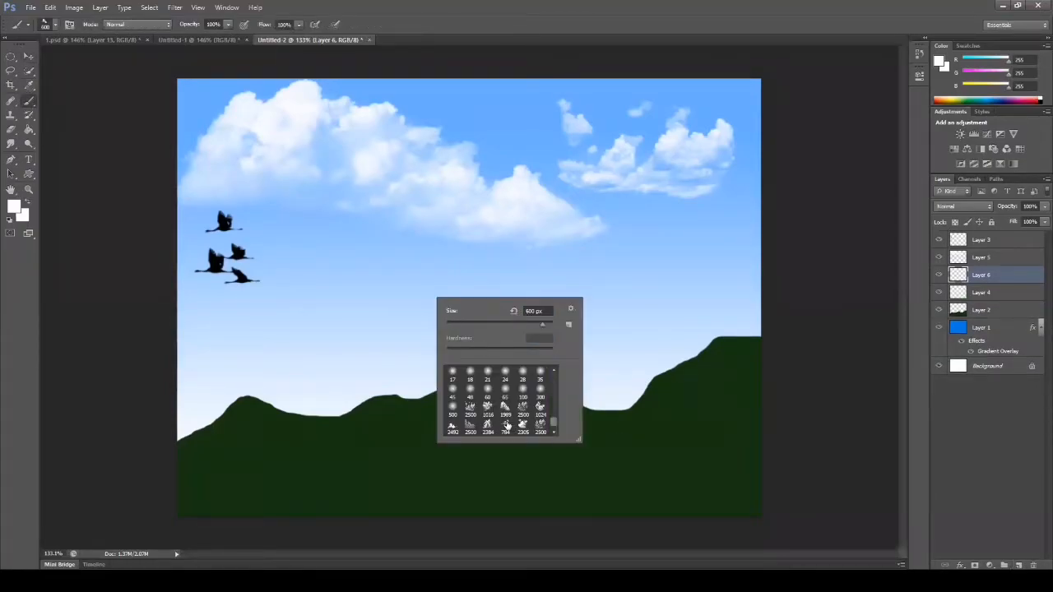
{"action": "left_click", "coordinate": [452, 427]}
{"action": "left_click", "coordinate": [410, 311]}
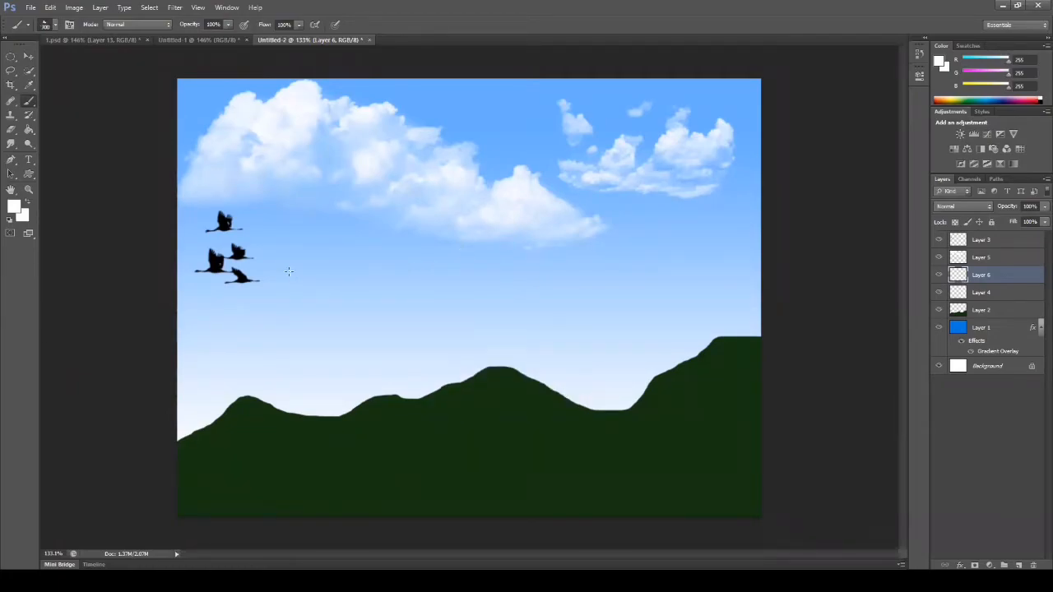
{"action": "left_click", "coordinate": [664, 239]}
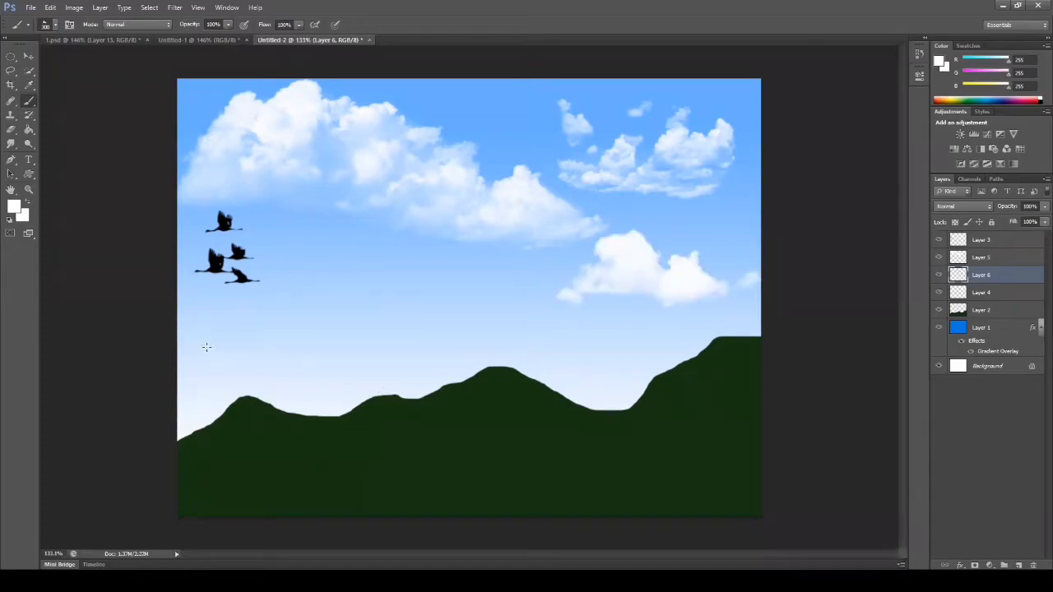
Step: Add a new layer and select a 500 px brush preset from the group between the bicycle and bird brushes
{"action": "left_click", "coordinate": [1018, 565]}
{"action": "right_click", "coordinate": [346, 252]}
{"action": "scroll", "coordinate": [438, 352], "scroll_direction": "up", "scroll_amount": 5}
{"action": "scroll", "coordinate": [437, 352], "scroll_direction": "up", "scroll_amount": 5}
{"action": "scroll", "coordinate": [437, 353], "scroll_direction": "up", "scroll_amount": 4}
{"action": "left_click", "coordinate": [416, 349]}
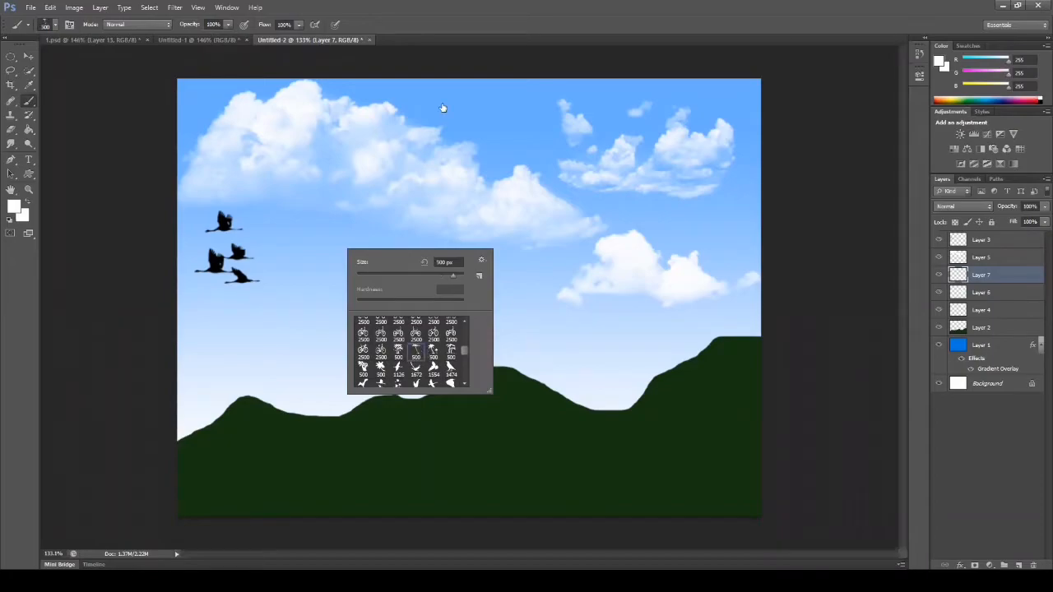
{"action": "left_click", "coordinate": [850, 5]}
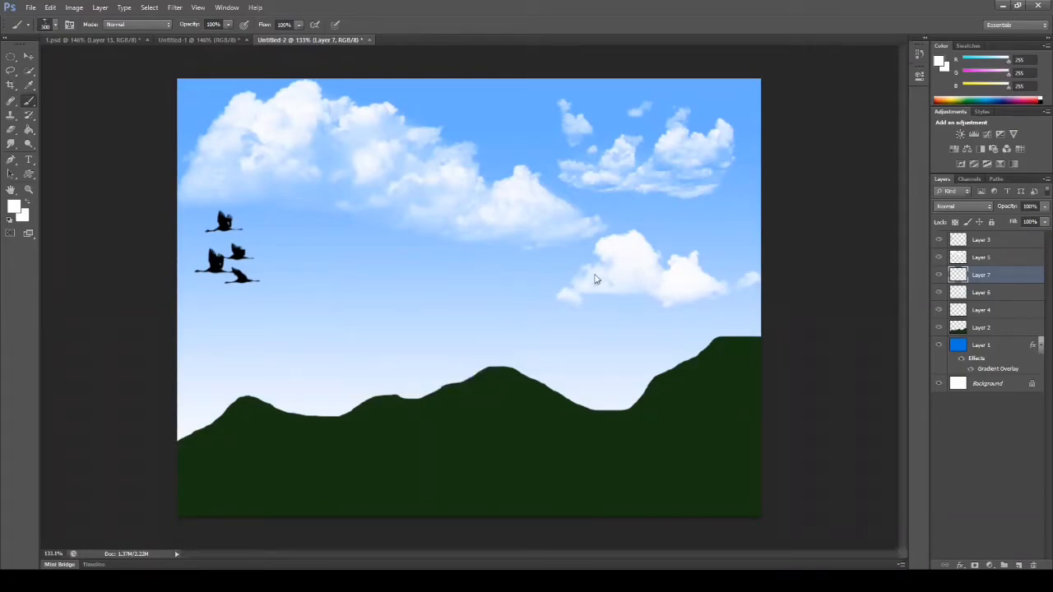
Step: Set the foreground colour to a very dark green for the newly selected brush
{"action": "left_click", "coordinate": [14, 208]}
{"action": "left_click_drag", "start_coordinate": [558, 361], "coordinate": [548, 381]}
{"action": "left_click", "coordinate": [696, 268]}
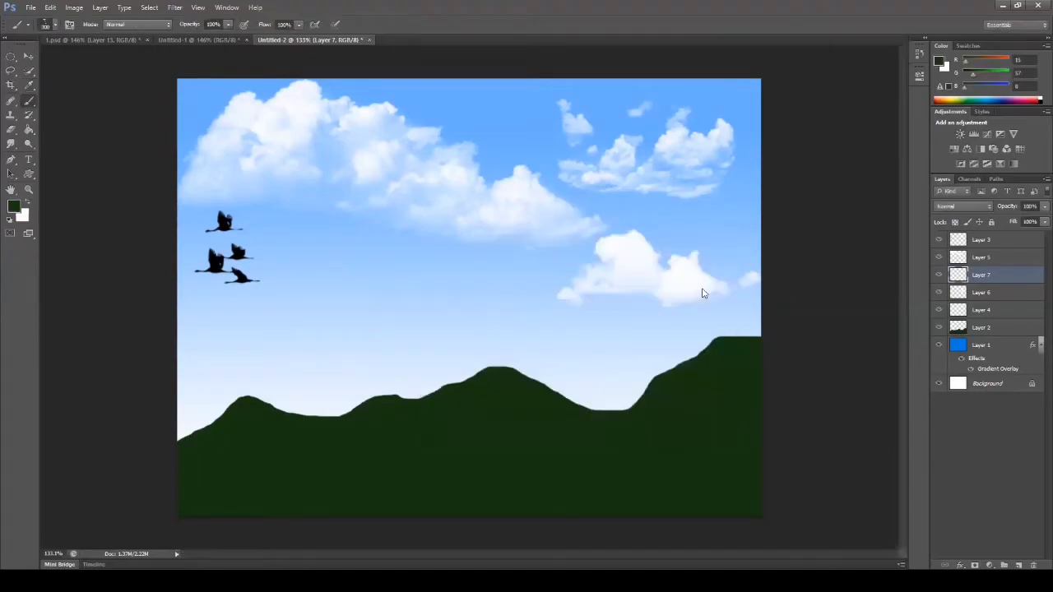
Step: Stamp two single palm trees at 175 px, one in the dip beside the right-hand hill and one in the left-hand dip
{"action": "left_click", "coordinate": [603, 350]}
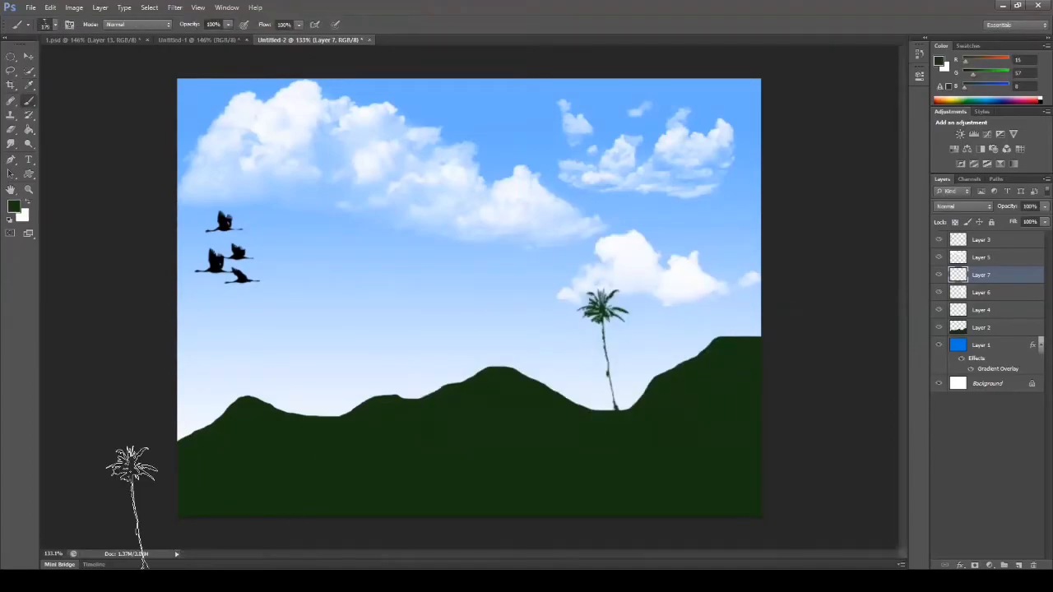
{"action": "left_click", "coordinate": [305, 371]}
Step: Add a new layer and stamp a spreading tree left of the middle hill's peak with a 1000 px tree brush at 200 px
{"action": "right_click", "coordinate": [512, 317]}
{"action": "scroll", "coordinate": [576, 436], "scroll_direction": "down", "scroll_amount": 4}
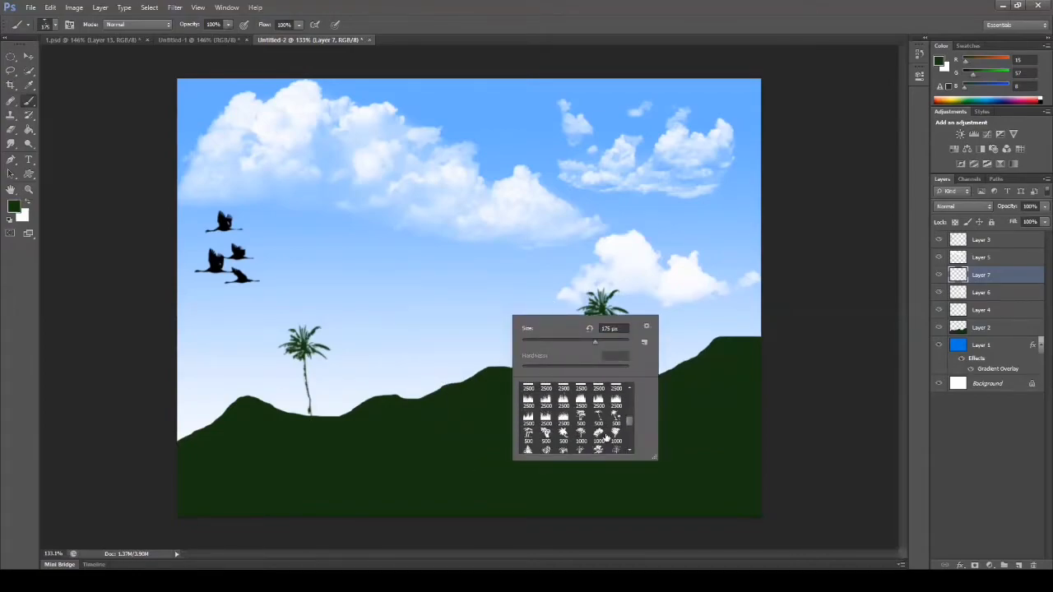
{"action": "scroll", "coordinate": [581, 436], "scroll_direction": "down", "scroll_amount": 1}
{"action": "scroll", "coordinate": [616, 442], "scroll_direction": "down", "scroll_amount": 1}
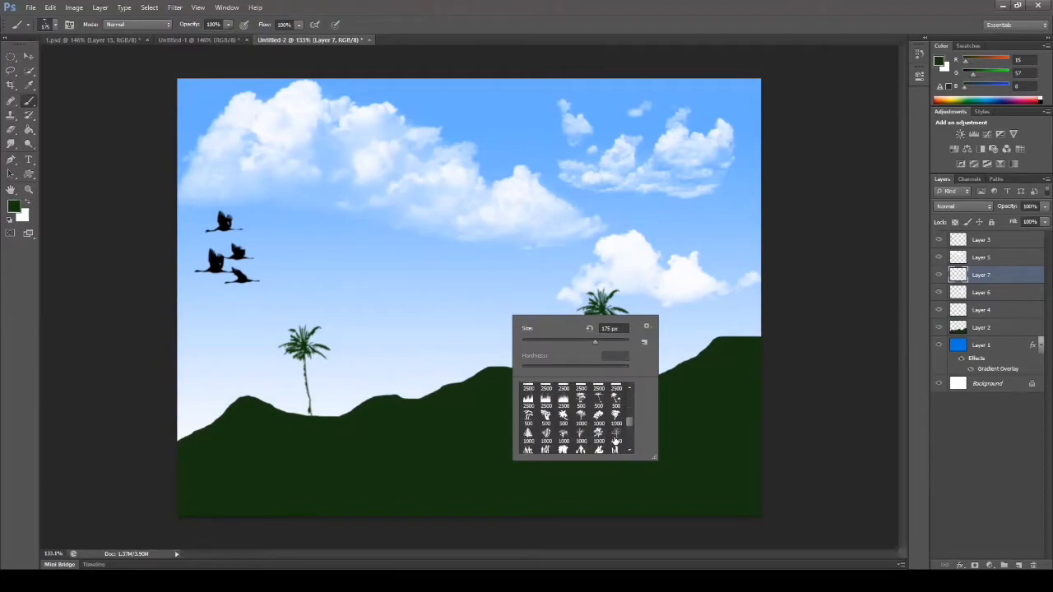
{"action": "left_click", "coordinate": [608, 420]}
{"action": "left_click", "coordinate": [767, 27]}
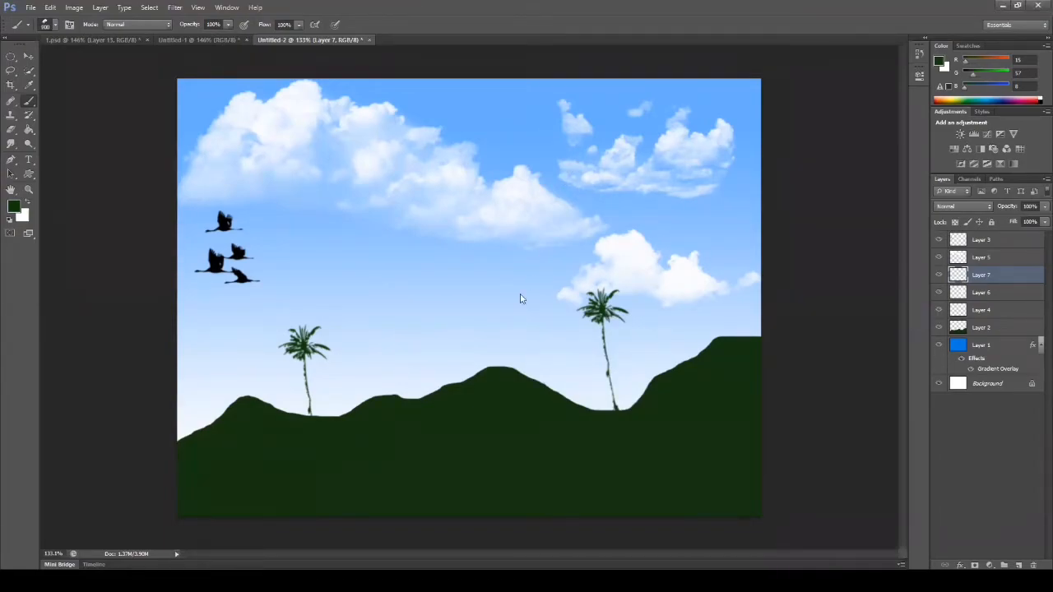
{"action": "left_click", "coordinate": [1018, 566]}
{"action": "left_click", "coordinate": [432, 364]}
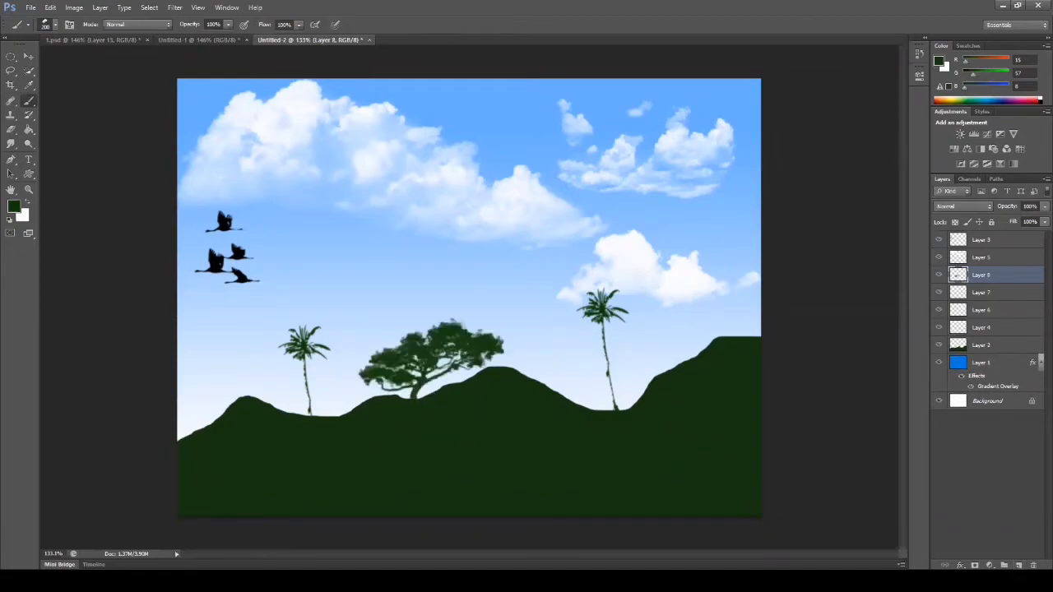
Step: Stamp a large tall-trunked tree on the slope of the right-hand hill with another 1000 px tree brush at 300 px
{"action": "right_click", "coordinate": [508, 362]}
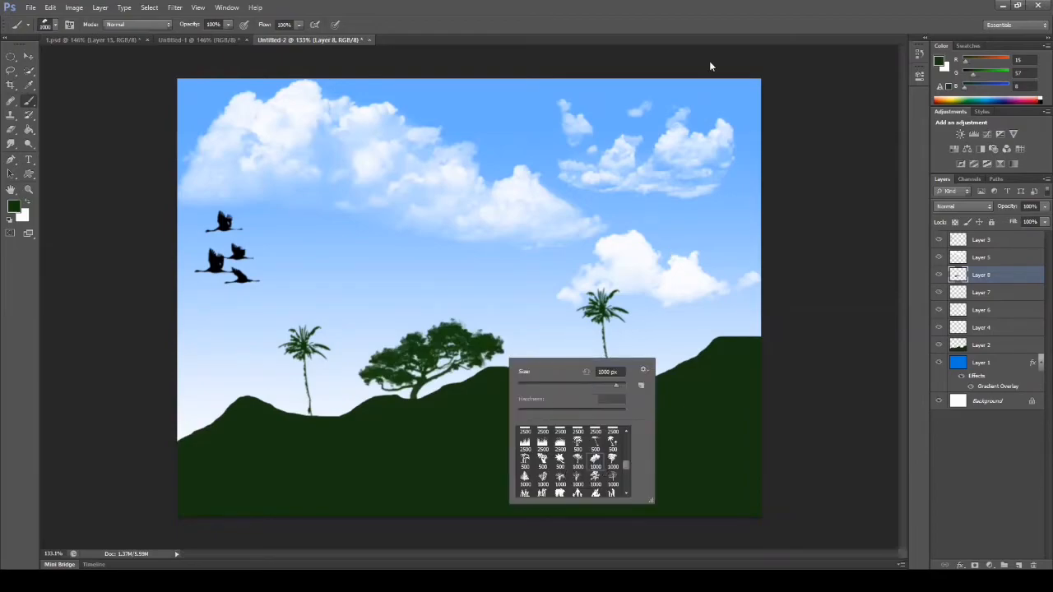
{"action": "left_click", "coordinate": [579, 462]}
{"action": "left_click", "coordinate": [834, 4]}
{"action": "key", "text": "bracketleft"}
{"action": "key", "text": "bracketleft"}
{"action": "key", "text": "bracketleft"}
{"action": "key", "text": "bracketleft"}
{"action": "key", "text": "bracketleft"}
{"action": "key", "text": "bracketleft"}
{"action": "key", "text": "bracketleft"}
{"action": "key", "text": "bracketleft"}
{"action": "key", "text": "bracketleft"}
{"action": "key", "text": "bracketleft"}
{"action": "key", "text": "bracketleft"}
{"action": "key", "text": "bracketright"}
{"action": "key", "text": "bracketright"}
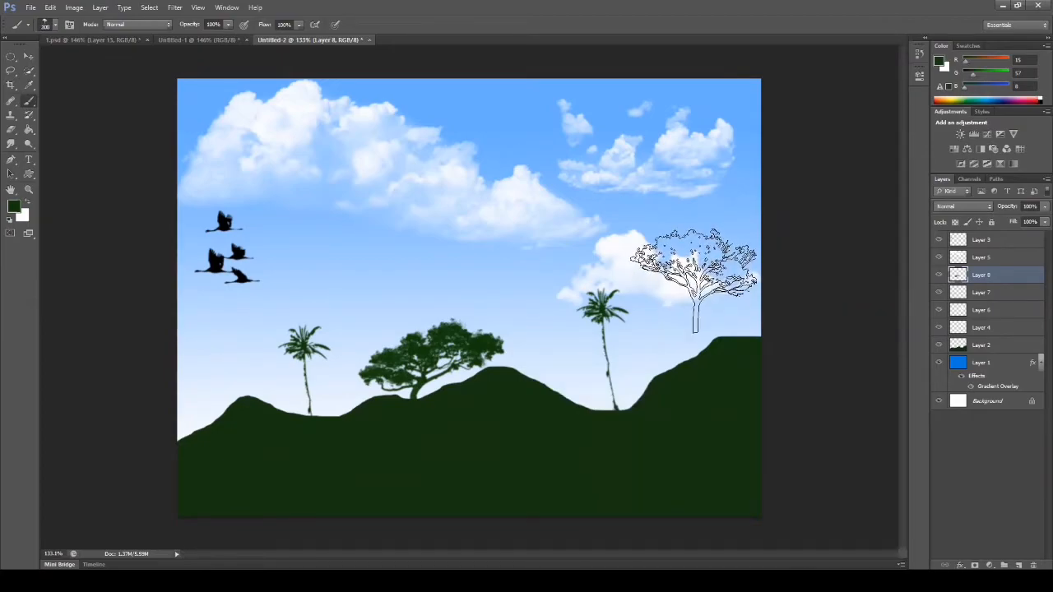
{"action": "left_click", "coordinate": [694, 276]}
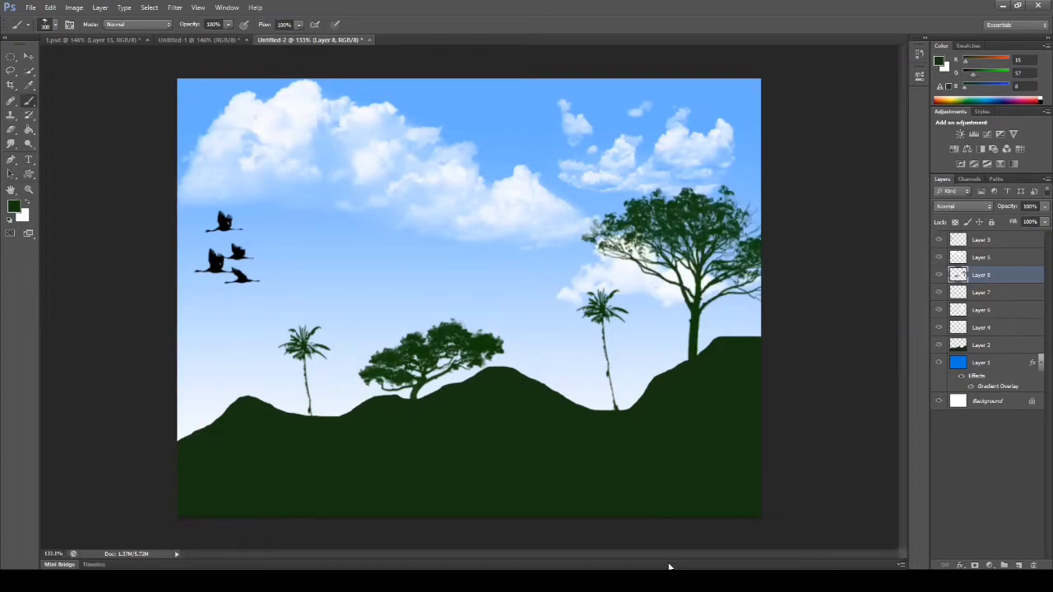
Step: Stamp a pair of palms with small birds on the leftmost hill, using a 500 px palm brush at 150 px
{"action": "right_click", "coordinate": [511, 189]}
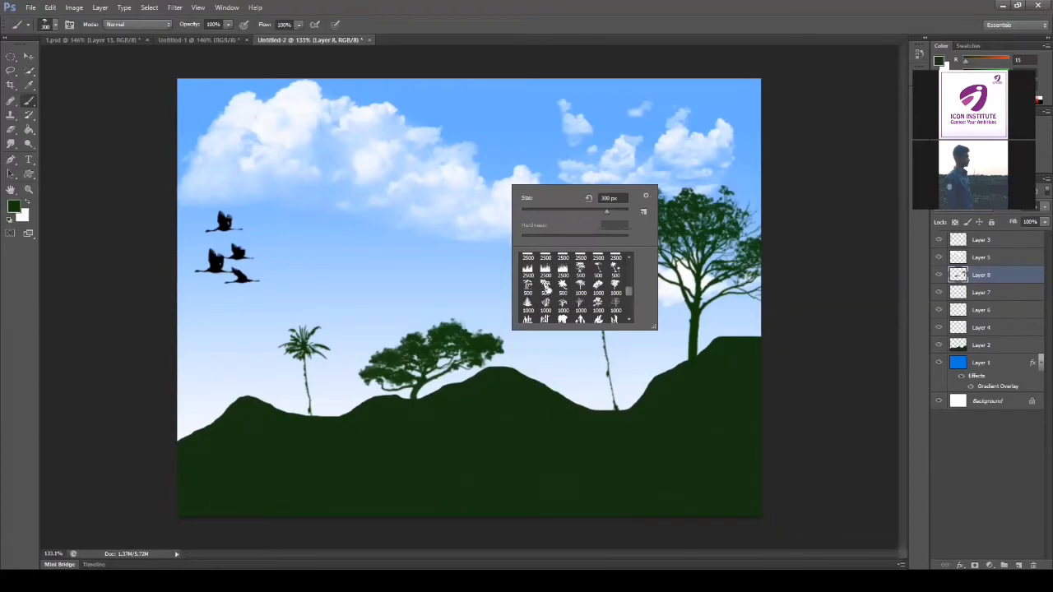
{"action": "left_click", "coordinate": [581, 272]}
{"action": "left_click", "coordinate": [743, 73]}
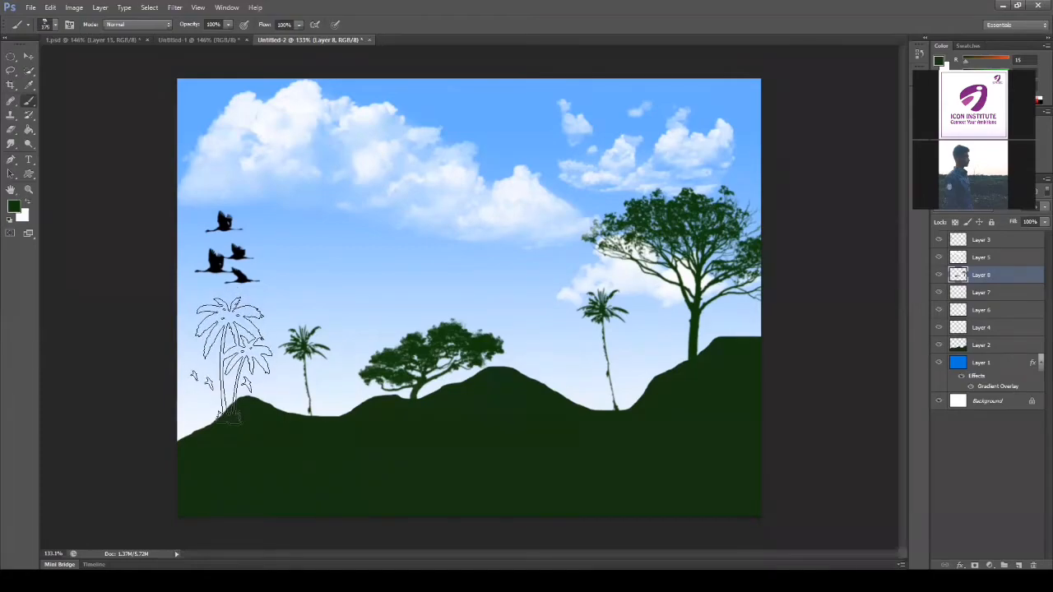
{"action": "left_click", "coordinate": [230, 362]}
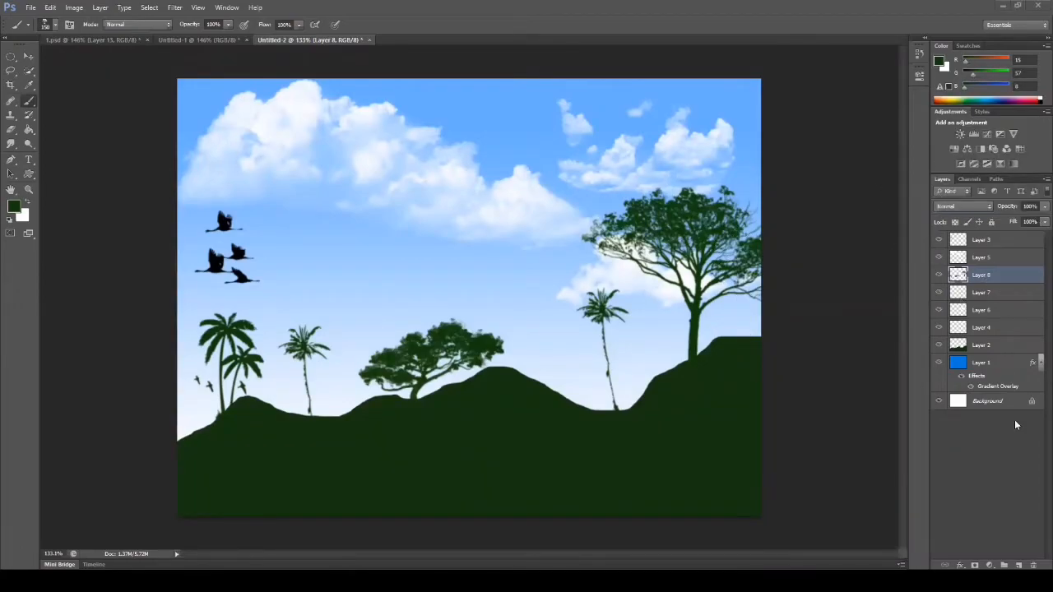
Step: Add a new layer and select a 2500 px people silhouette brush showing an adult holding hands with two children
{"action": "left_click", "coordinate": [1020, 565]}
{"action": "right_click", "coordinate": [402, 246]}
{"action": "scroll", "coordinate": [483, 354], "scroll_direction": "down", "scroll_amount": 10}
{"action": "scroll", "coordinate": [481, 360], "scroll_direction": "up", "scroll_amount": 6}
{"action": "scroll", "coordinate": [481, 362], "scroll_direction": "up", "scroll_amount": 8}
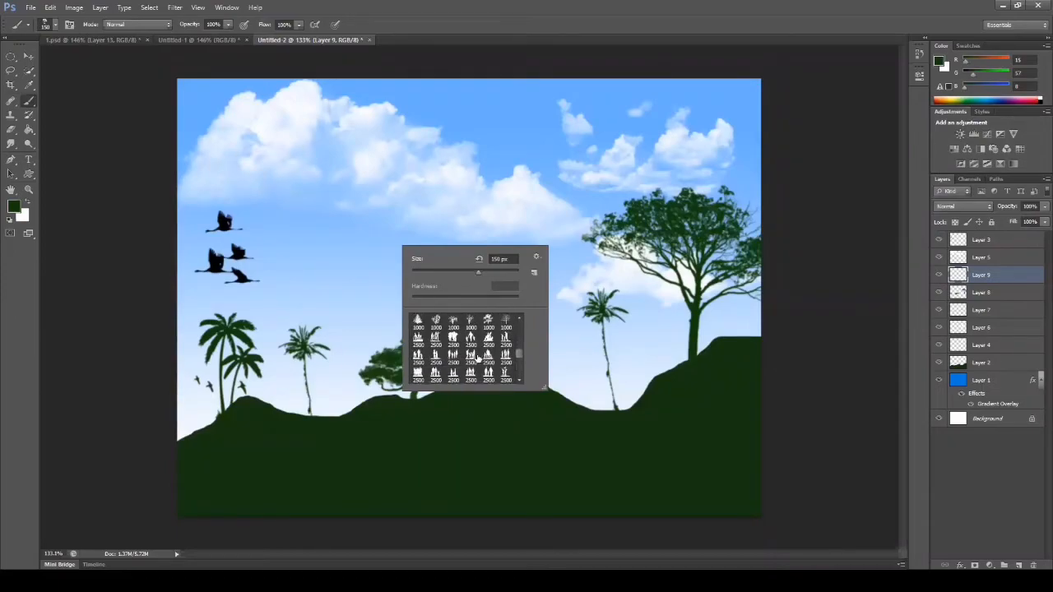
{"action": "left_click", "coordinate": [470, 339]}
{"action": "left_click", "coordinate": [723, 40]}
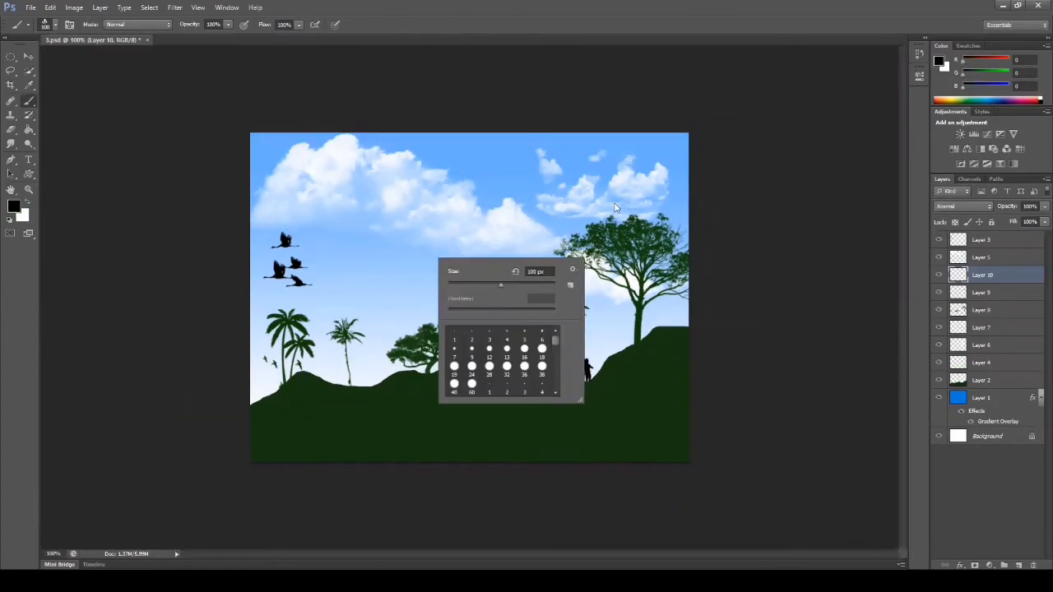
Step: Load the ANIMAL brush set and append it to the current brushes
{"action": "left_click", "coordinate": [573, 270]}
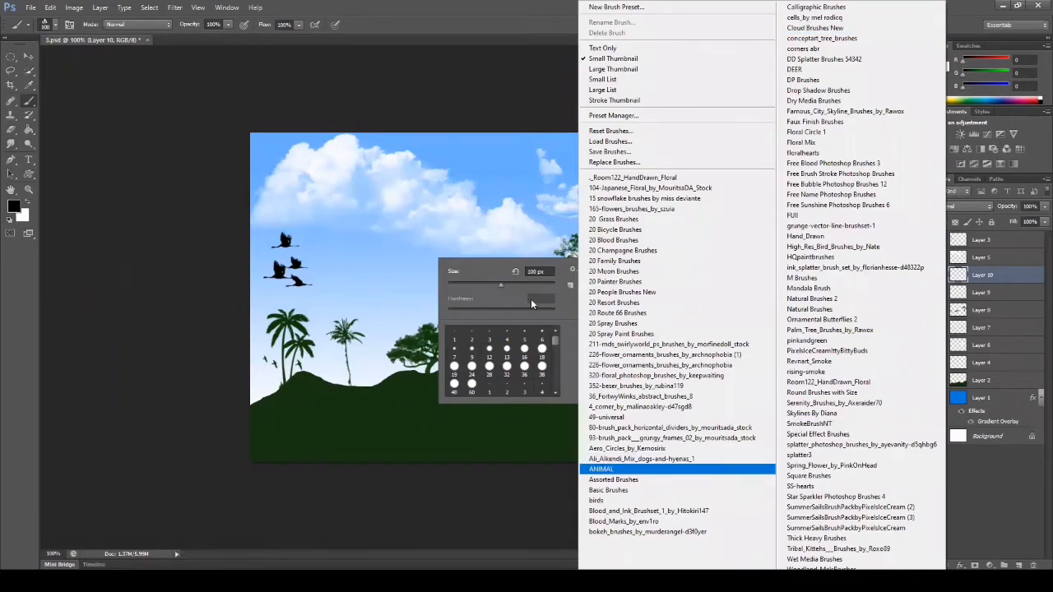
{"action": "left_click", "coordinate": [605, 470]}
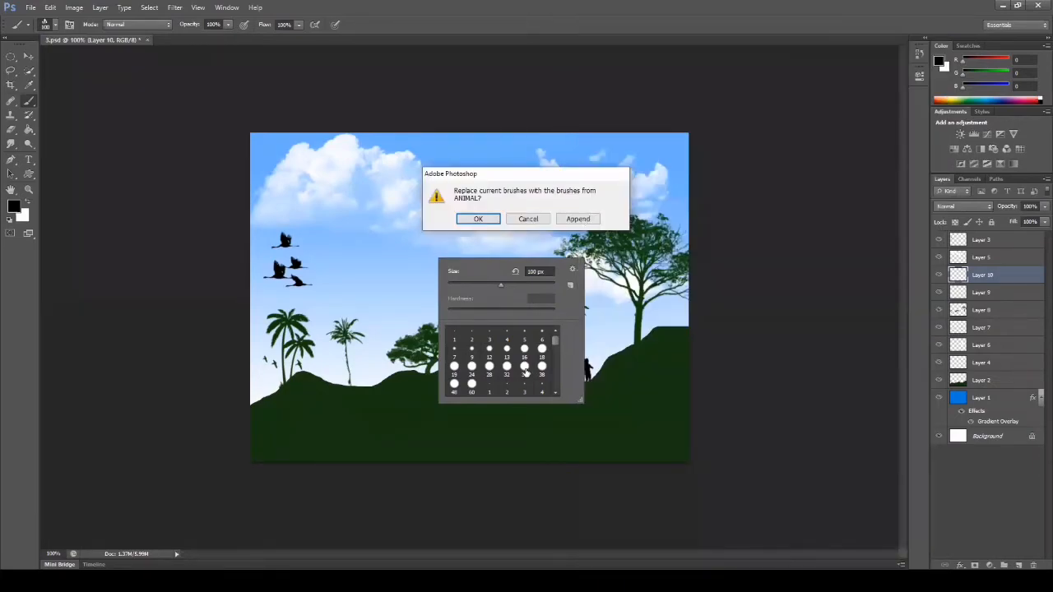
{"action": "key", "text": "Return"}
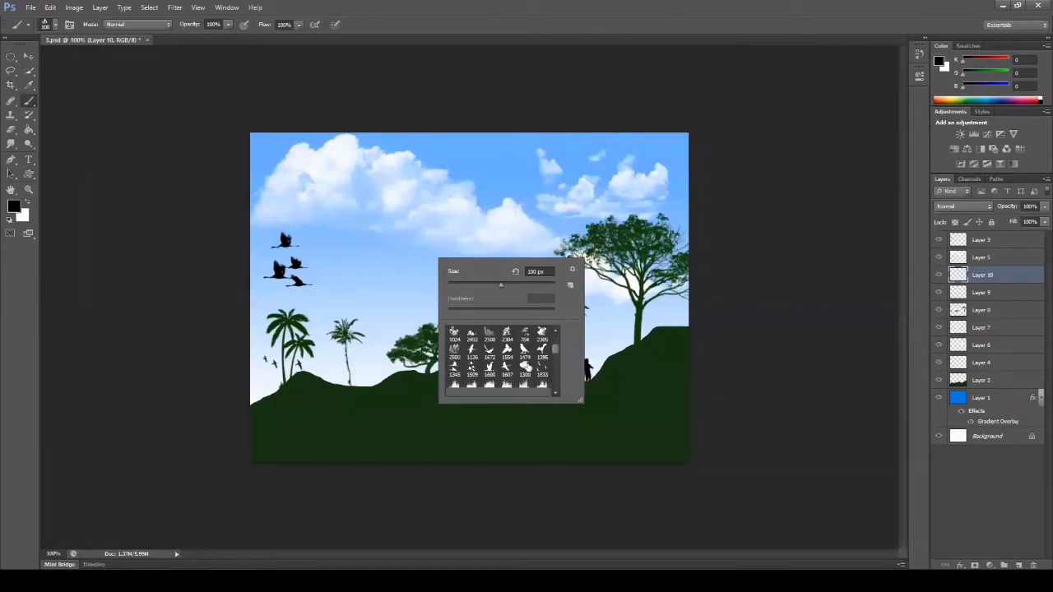
Step: Select a 2500 px standing dog brush from the animal presets at the end of the brush list
{"action": "scroll", "coordinate": [530, 370], "scroll_direction": "down", "scroll_amount": 2}
{"action": "left_click_drag", "start_coordinate": [555, 354], "coordinate": [554, 359]}
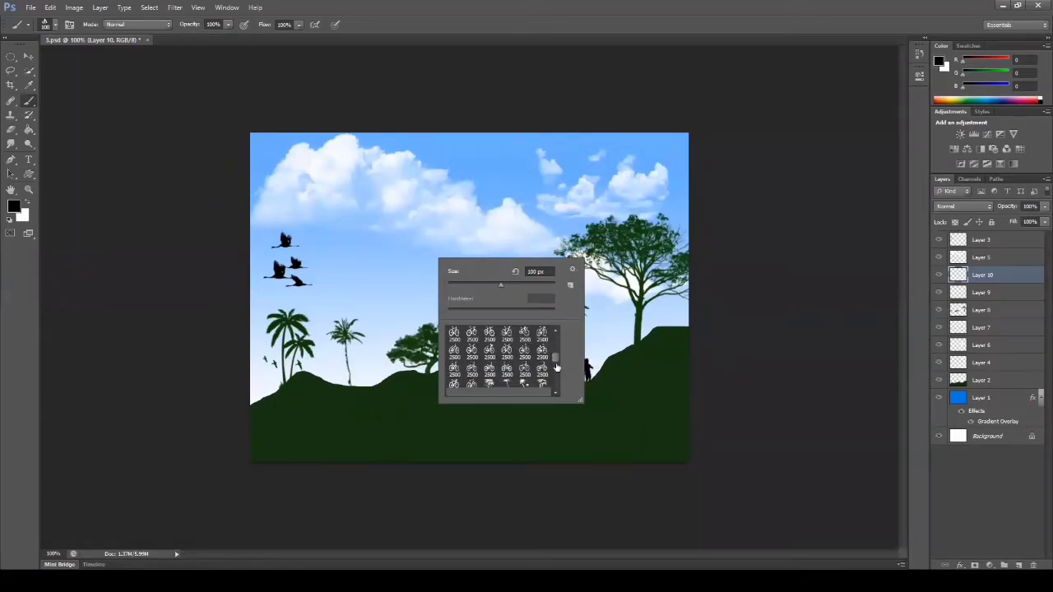
{"action": "scroll", "coordinate": [553, 358], "scroll_direction": "down", "scroll_amount": 5}
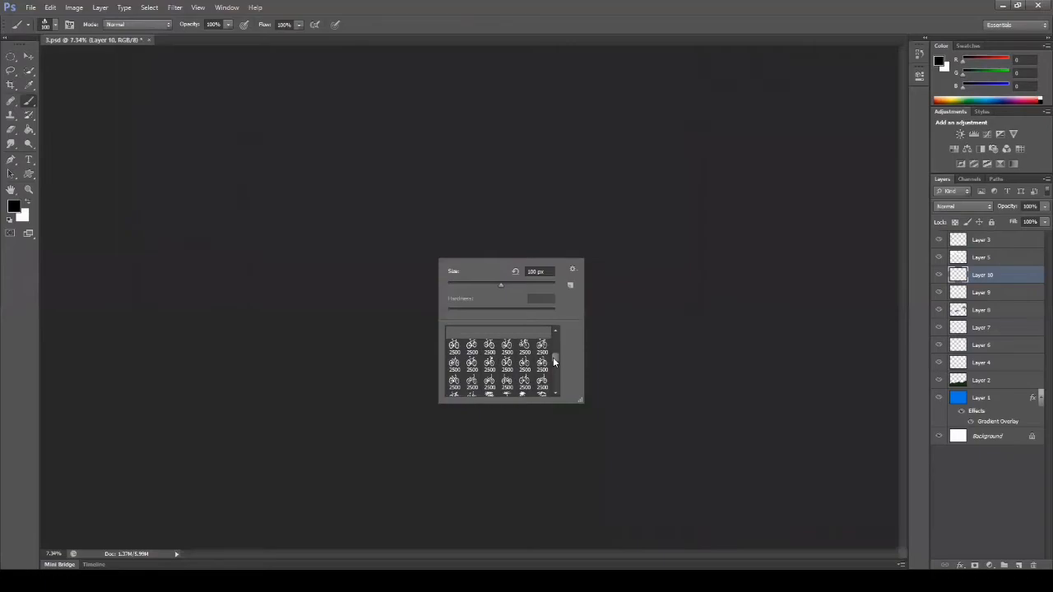
{"action": "left_click", "coordinate": [556, 392]}
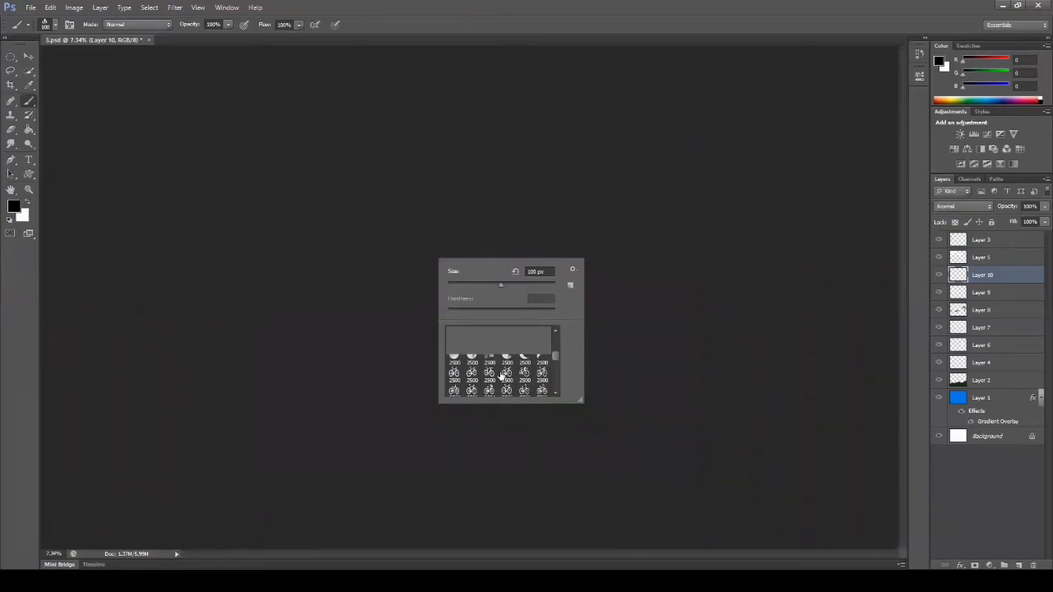
{"action": "scroll", "coordinate": [501, 376], "scroll_direction": "down", "scroll_amount": 5}
{"action": "scroll", "coordinate": [502, 376], "scroll_direction": "down", "scroll_amount": 2}
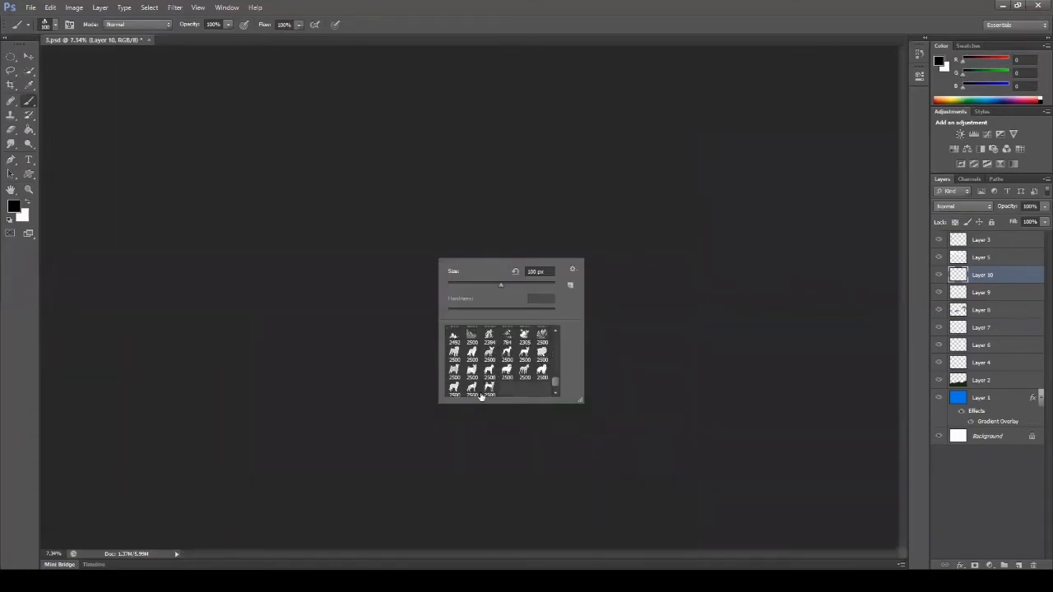
{"action": "left_click", "coordinate": [525, 373]}
{"action": "key", "text": "Return"}
{"action": "scroll", "coordinate": [470, 315], "scroll_direction": "up", "scroll_amount": 5}
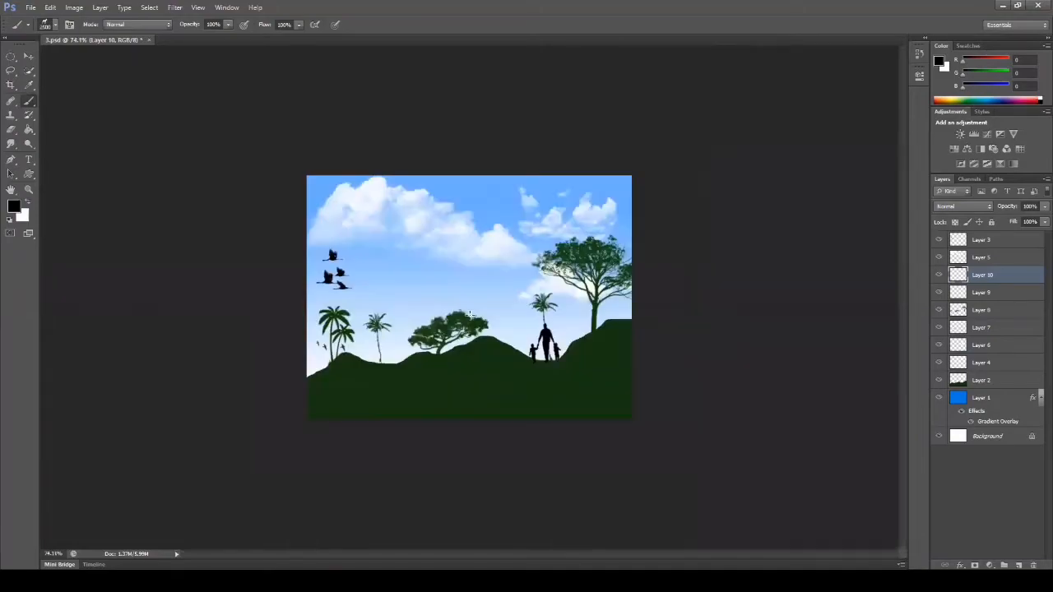
{"action": "scroll", "coordinate": [470, 315], "scroll_direction": "up", "scroll_amount": 2}
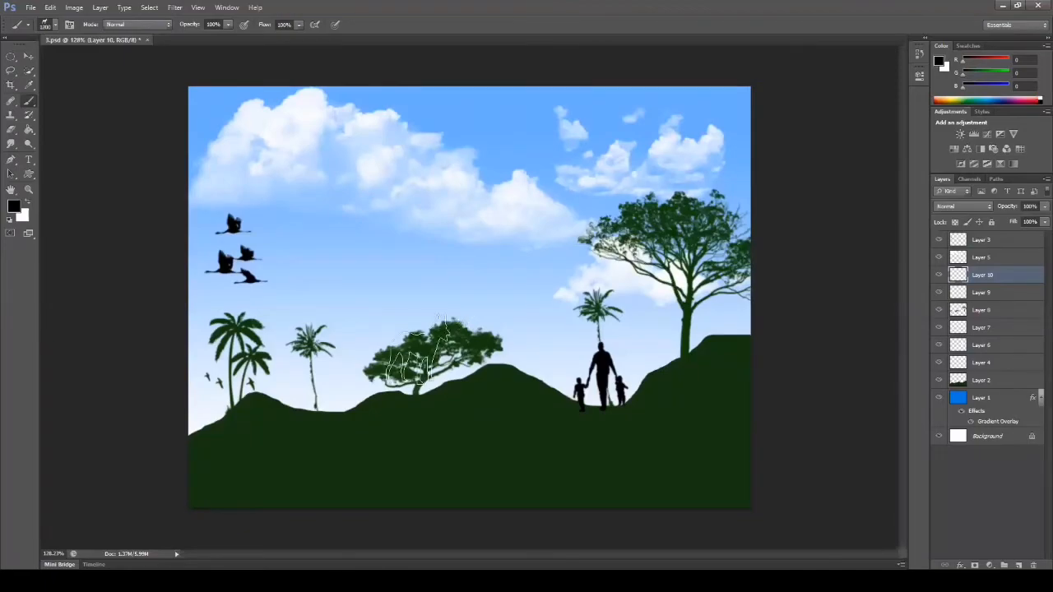
Step: Stamp the dog at 50 px in the left-hand dip beside the single palm and nudge it slightly downward
{"action": "key", "text": "bracketleft"}
{"action": "key", "text": "bracketleft"}
{"action": "key", "text": "bracketleft"}
{"action": "key", "text": "bracketleft"}
{"action": "left_click", "coordinate": [337, 398]}
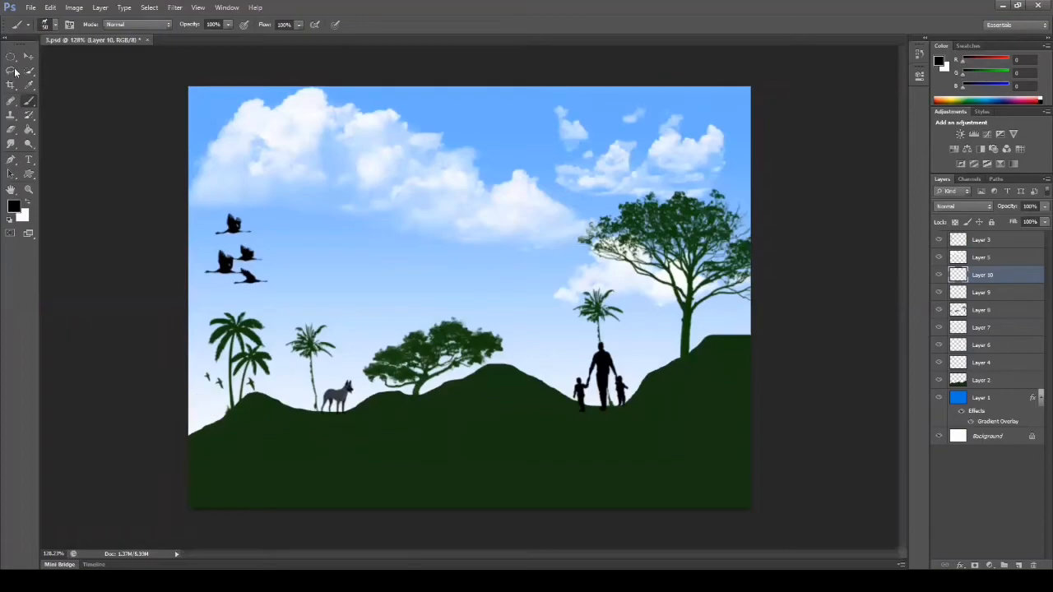
{"action": "key", "text": "v"}
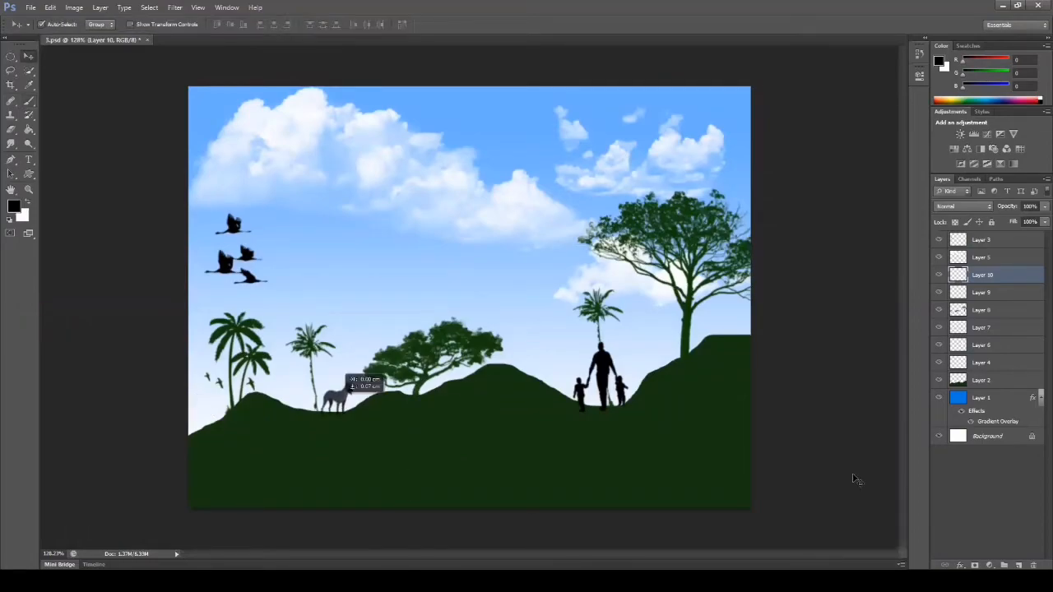
Step: Add a new layer and select a different 2500 px standing dog brush from the animal presets
{"action": "key", "text": "ctrl+shift+alt+n"}
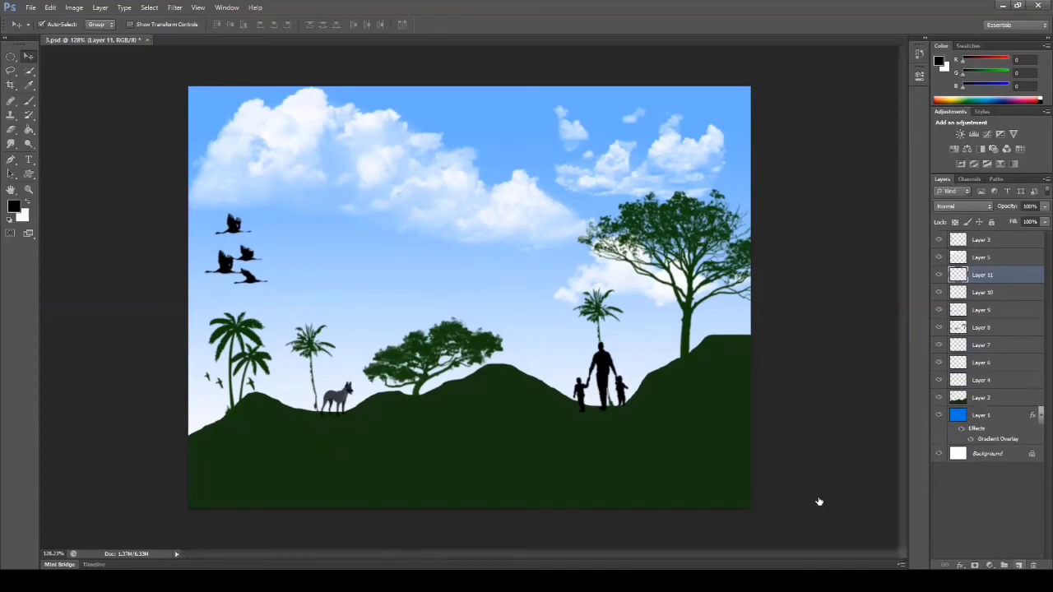
{"action": "key", "text": "b"}
{"action": "right_click", "coordinate": [458, 348]}
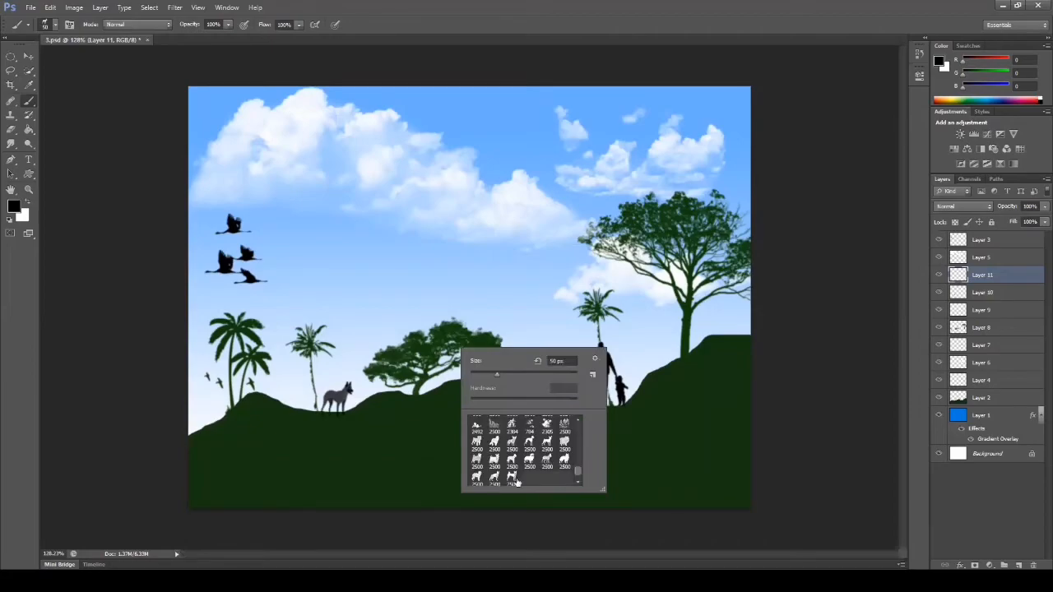
{"action": "left_click", "coordinate": [560, 443]}
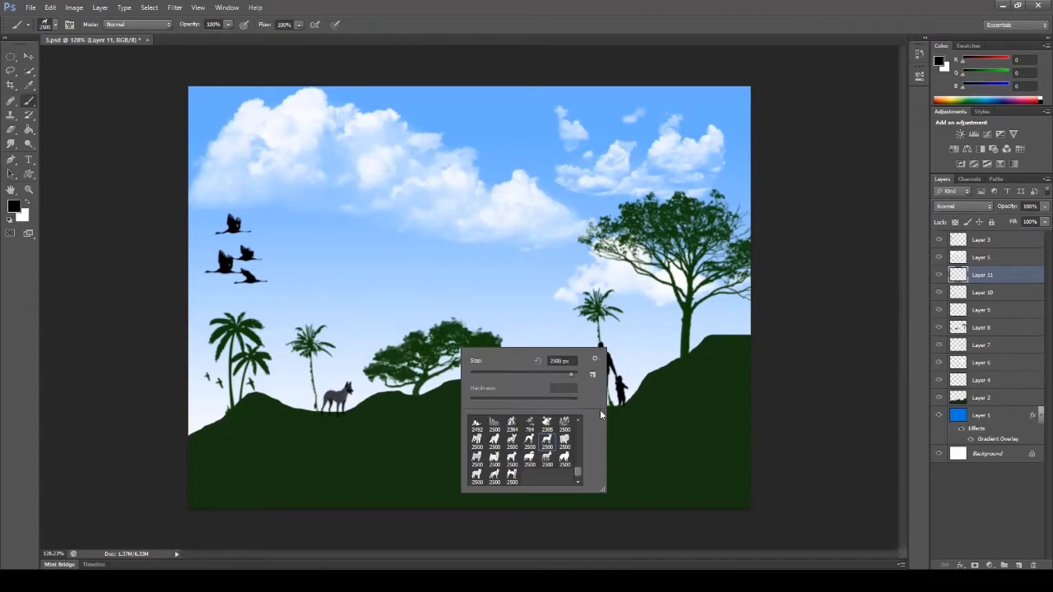
{"action": "left_click", "coordinate": [553, 248]}
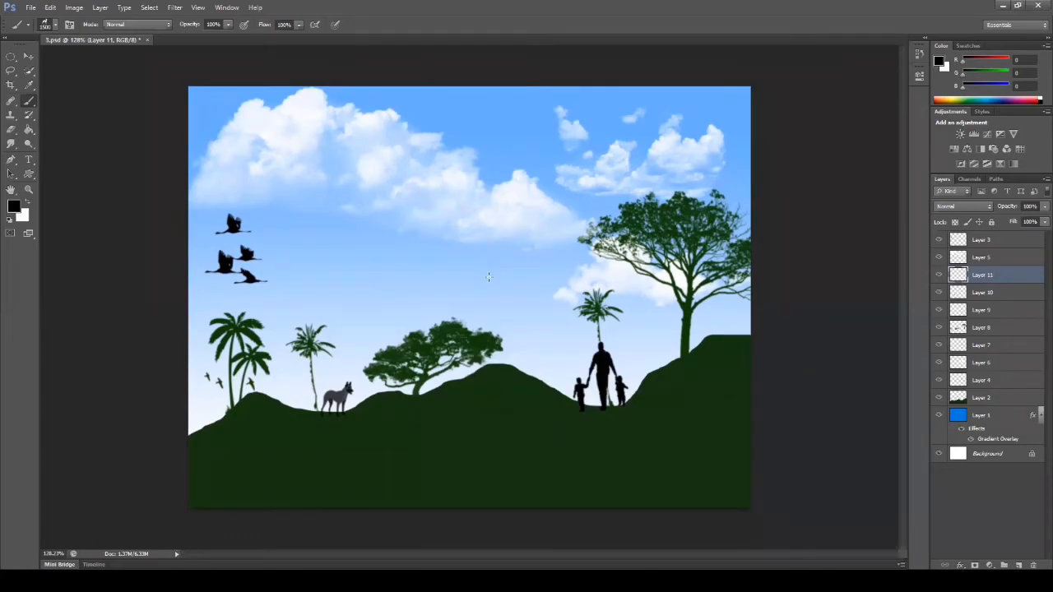
Step: Reduce the brush to 50 px and stamp the black dog on the peak of the middle hill
{"action": "key", "text": "bracketleft"}
{"action": "key", "text": "bracketleft"}
{"action": "key", "text": "bracketleft"}
{"action": "key", "text": "bracketleft"}
{"action": "key", "text": "bracketleft"}
{"action": "key", "text": "bracketleft"}
{"action": "key", "text": "bracketleft"}
{"action": "key", "text": "bracketleft"}
{"action": "key", "text": "bracketleft"}
{"action": "key", "text": "bracketleft"}
{"action": "key", "text": "bracketleft"}
{"action": "key", "text": "bracketleft"}
{"action": "key", "text": "bracketleft"}
{"action": "key", "text": "bracketleft"}
{"action": "key", "text": "bracketleft"}
{"action": "key", "text": "bracketleft"}
{"action": "key", "text": "bracketleft"}
{"action": "key", "text": "bracketleft"}
{"action": "key", "text": "bracketleft"}
{"action": "key", "text": "bracketleft"}
{"action": "key", "text": "bracketleft"}
{"action": "key", "text": "bracketleft"}
{"action": "left_click", "coordinate": [498, 349]}
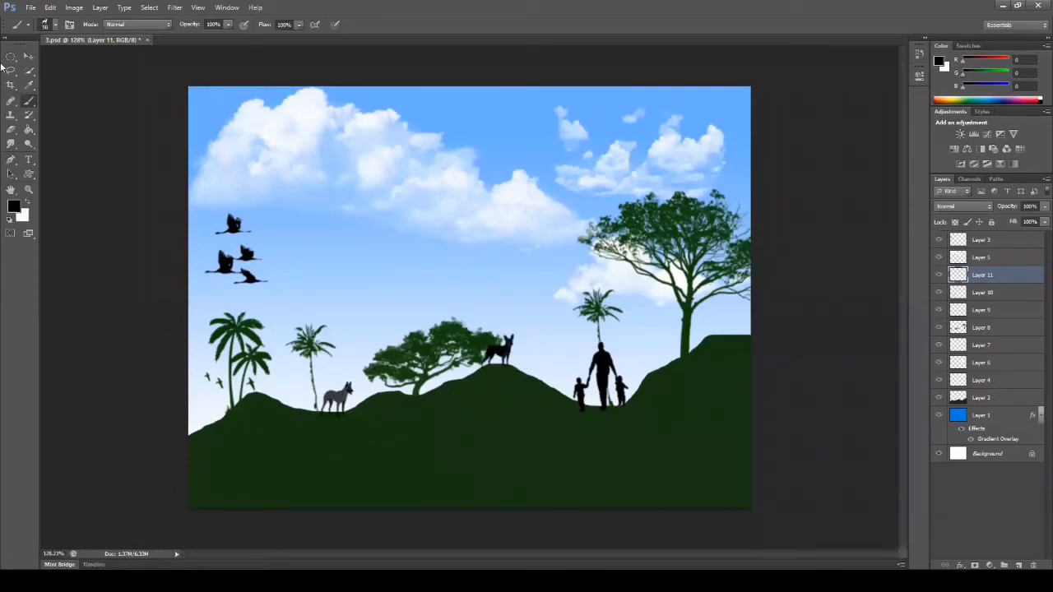
Step: Try shifting the tree layer slightly to the left and undo the move
{"action": "key", "text": "v"}
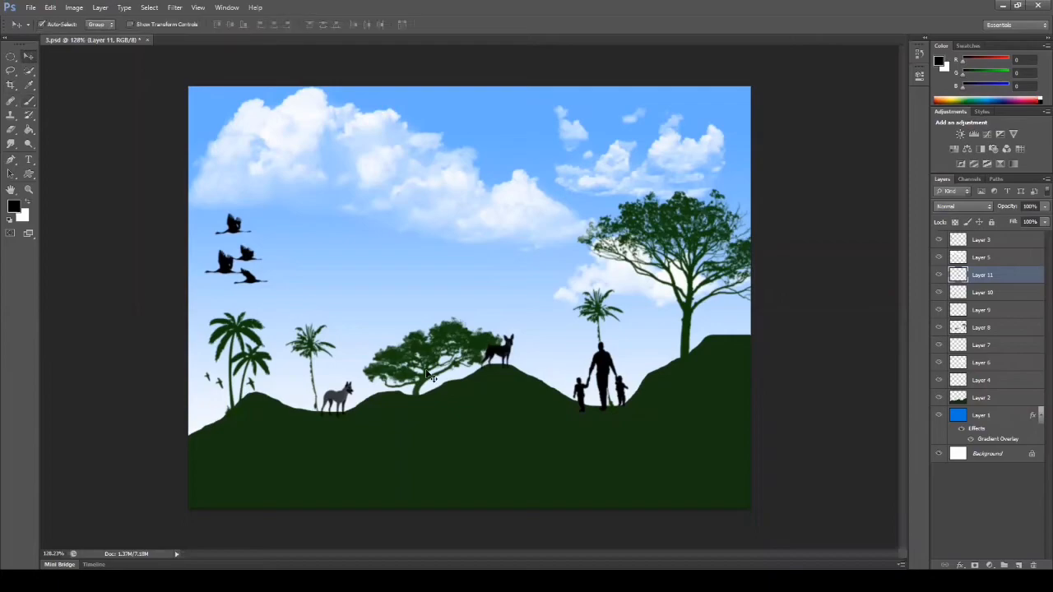
{"action": "left_click_drag", "start_coordinate": [420, 374], "coordinate": [412, 374]}
{"action": "key", "text": "ctrl+z"}
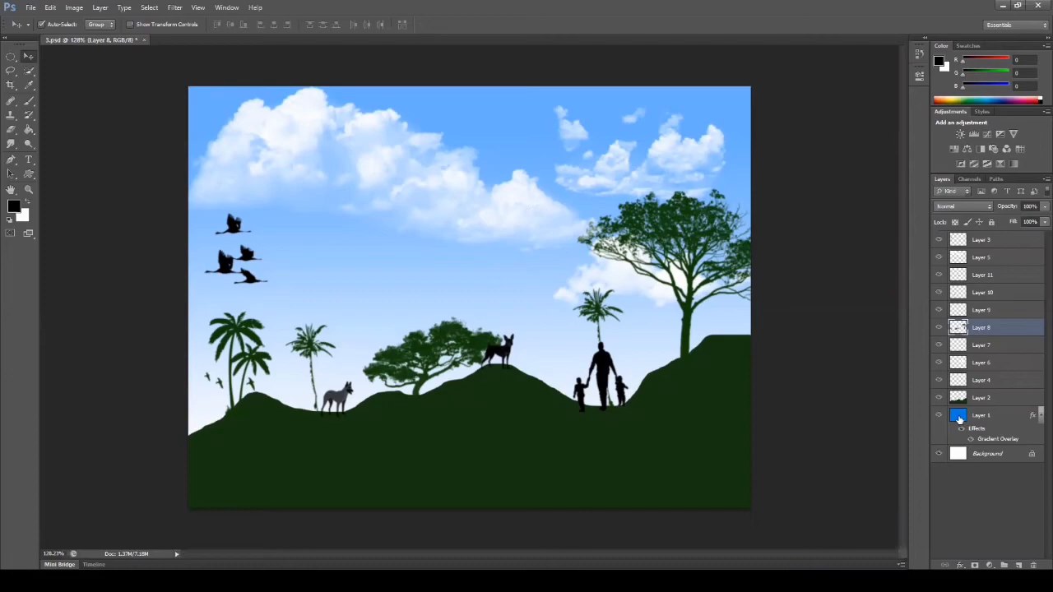
Step: Add a new layer above the tree layer and append the 20 Moon Brushes set to the current brushes
{"action": "key", "text": "ctrl+shift+alt+n"}
{"action": "left_click", "coordinate": [28, 101]}
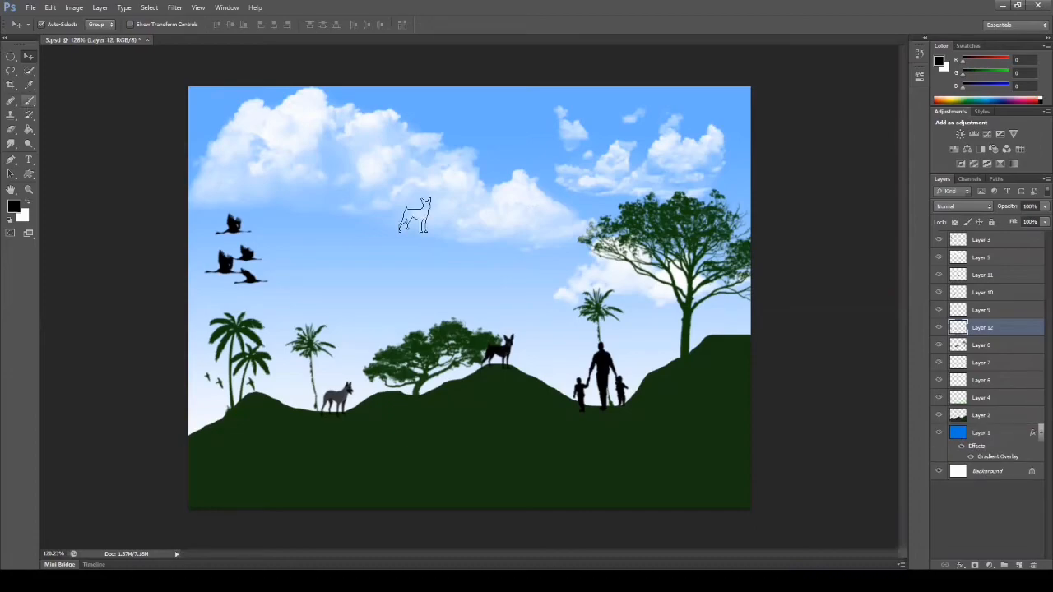
{"action": "right_click", "coordinate": [518, 298]}
{"action": "left_click", "coordinate": [552, 242]}
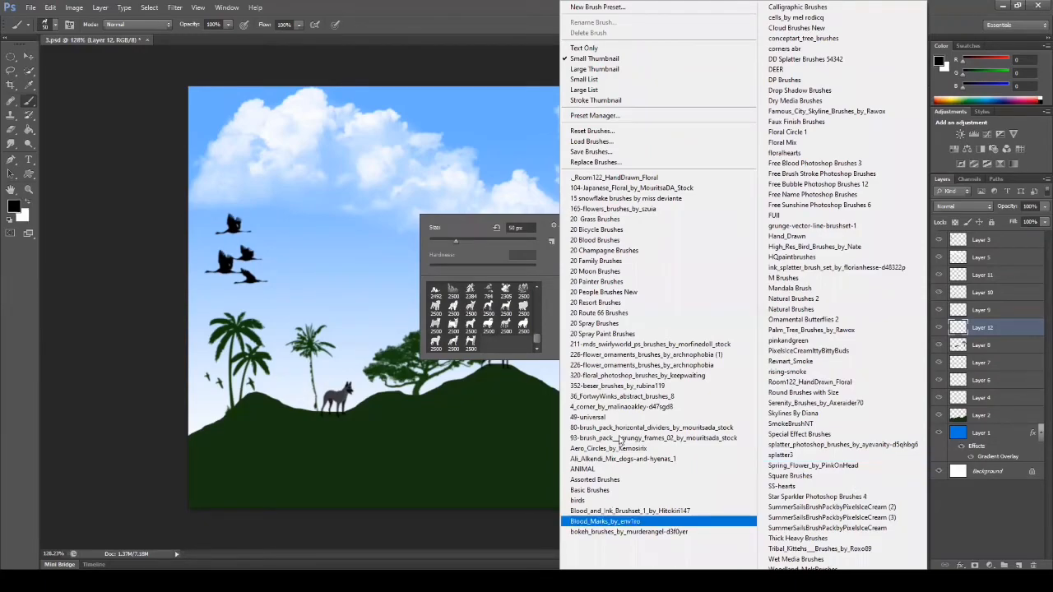
{"action": "left_click", "coordinate": [595, 270]}
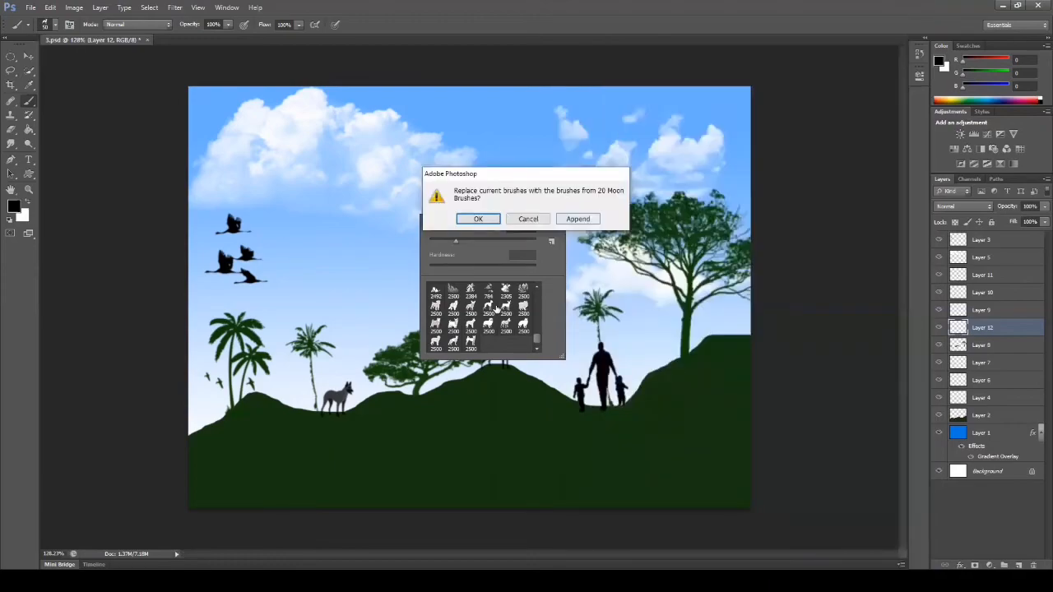
{"action": "key", "text": "Return"}
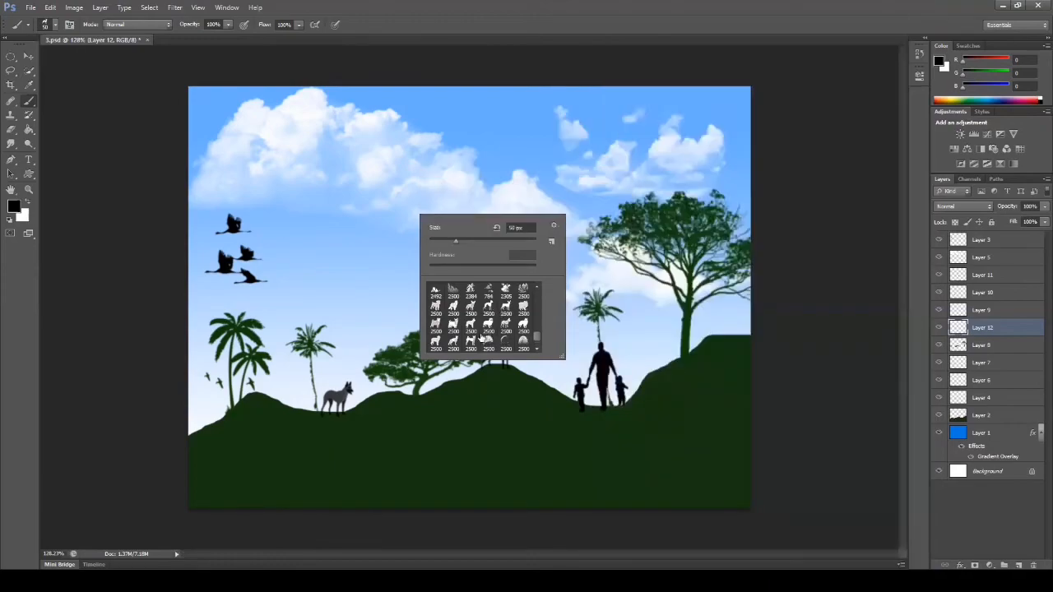
Step: Append the 20 Grass Brushes set to the current brush presets
{"action": "scroll", "coordinate": [490, 338], "scroll_direction": "down", "scroll_amount": 5}
{"action": "scroll", "coordinate": [527, 324], "scroll_direction": "down", "scroll_amount": 1}
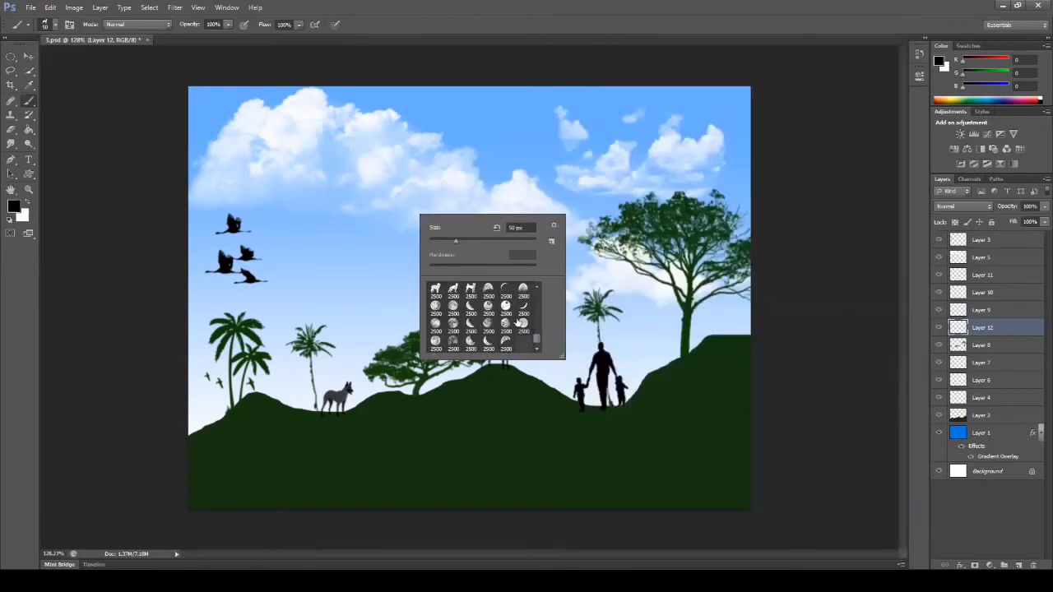
{"action": "scroll", "coordinate": [520, 319], "scroll_direction": "up", "scroll_amount": 3}
{"action": "scroll", "coordinate": [554, 228], "scroll_direction": "up", "scroll_amount": 1}
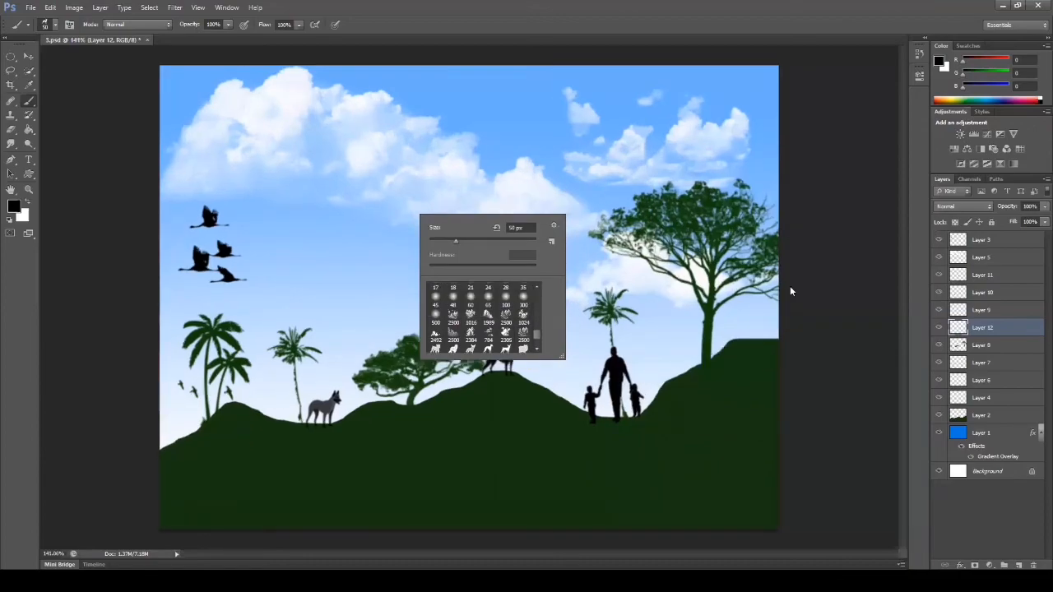
{"action": "left_click", "coordinate": [551, 241]}
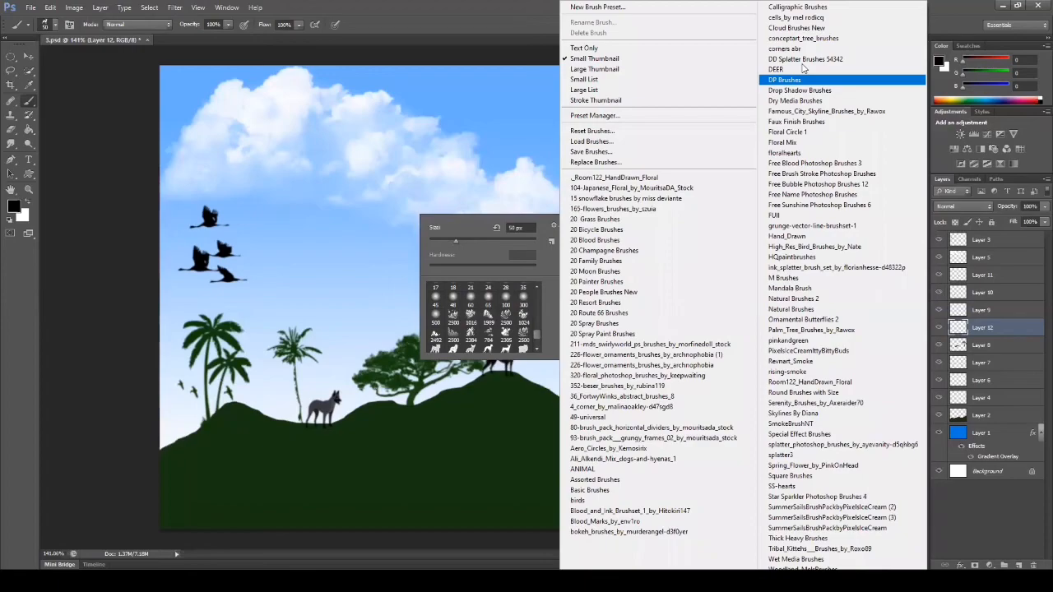
{"action": "left_click", "coordinate": [572, 271]}
{"action": "left_click", "coordinate": [553, 227]}
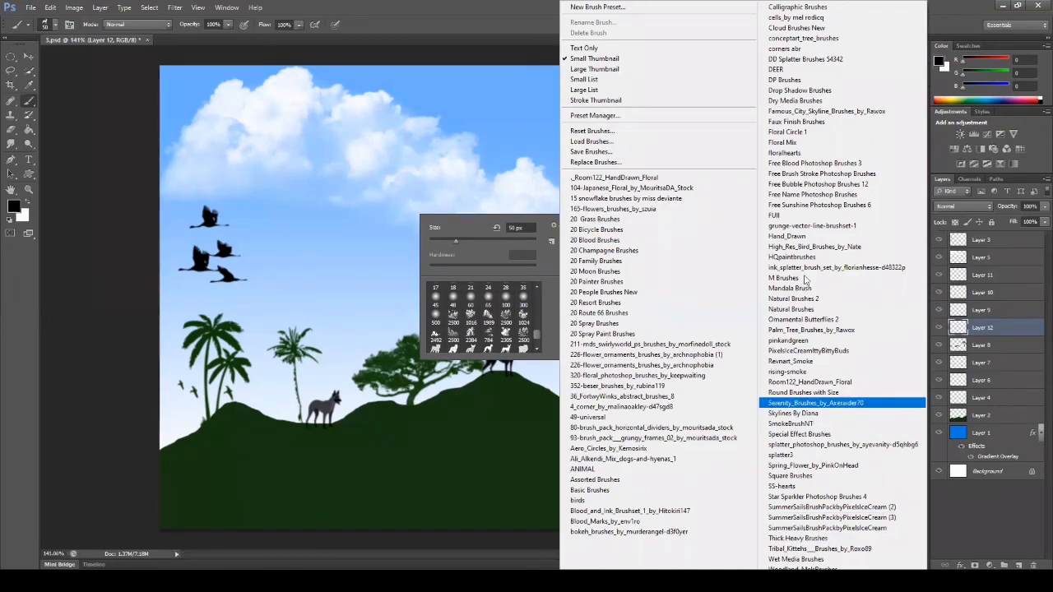
{"action": "left_click", "coordinate": [576, 219]}
{"action": "left_click", "coordinate": [566, 222]}
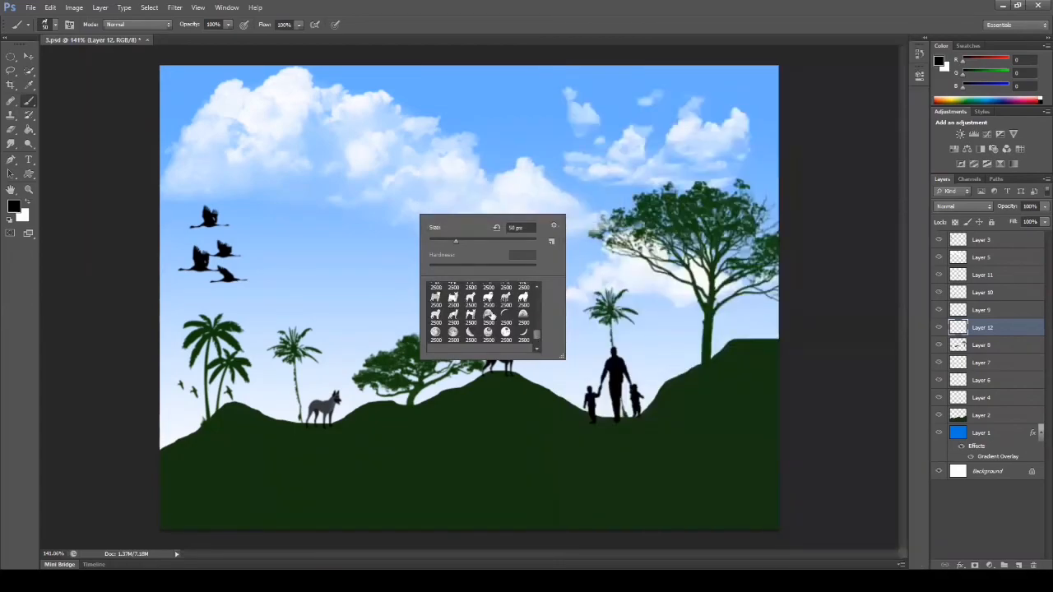
Step: Select a 2500 px grass brush from the appended set, reduce its size, and stamp black grass once over the leftmost hill
{"action": "scroll", "coordinate": [493, 316], "scroll_direction": "down", "scroll_amount": 1}
{"action": "scroll", "coordinate": [507, 331], "scroll_direction": "down", "scroll_amount": 3}
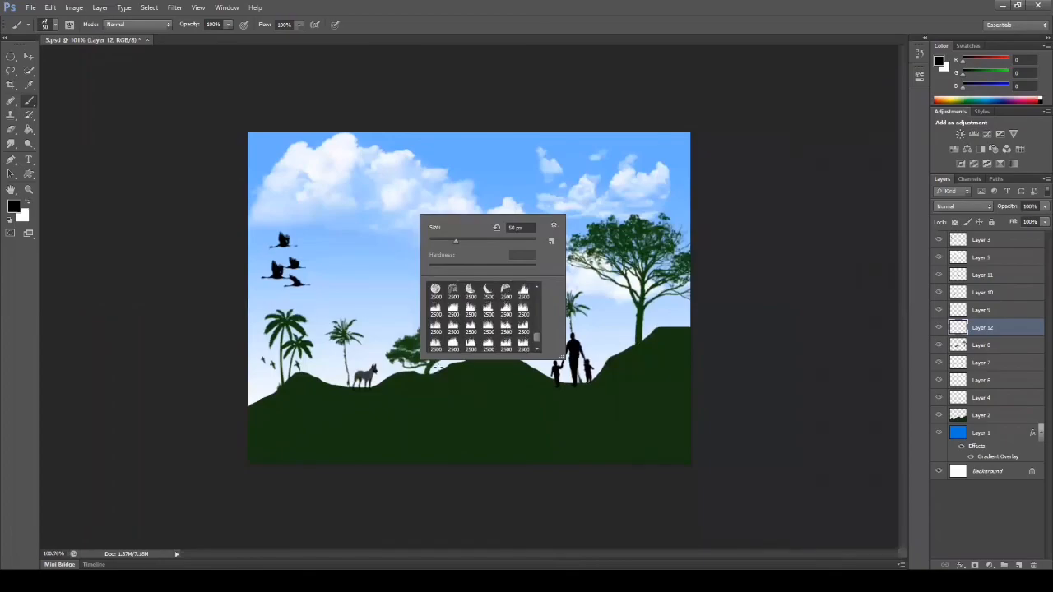
{"action": "double_click", "coordinate": [437, 347]}
{"action": "scroll", "coordinate": [423, 387], "scroll_direction": "up", "scroll_amount": 1}
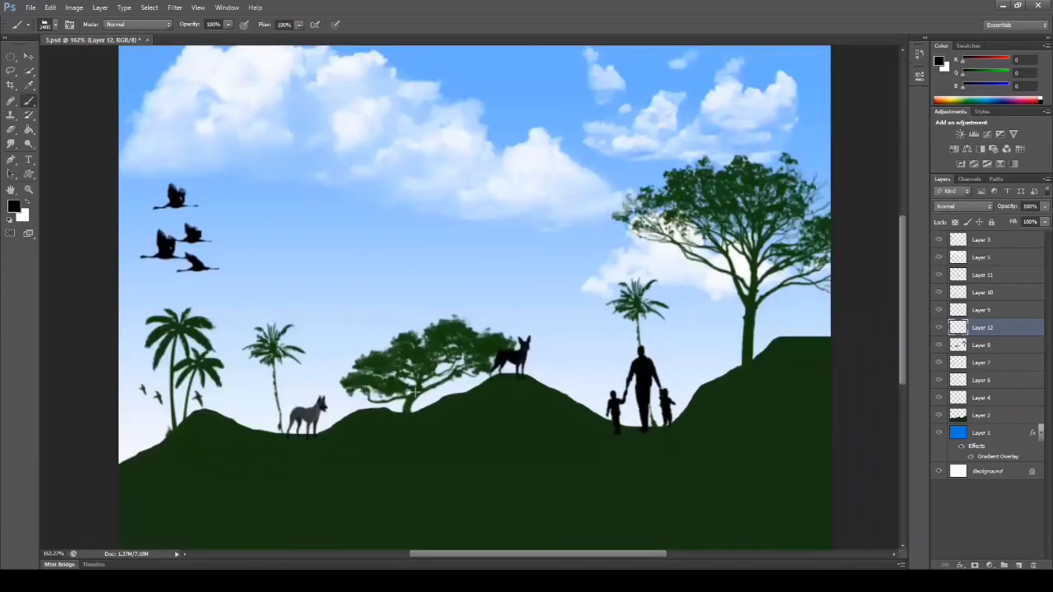
{"action": "left_click", "coordinate": [220, 442]}
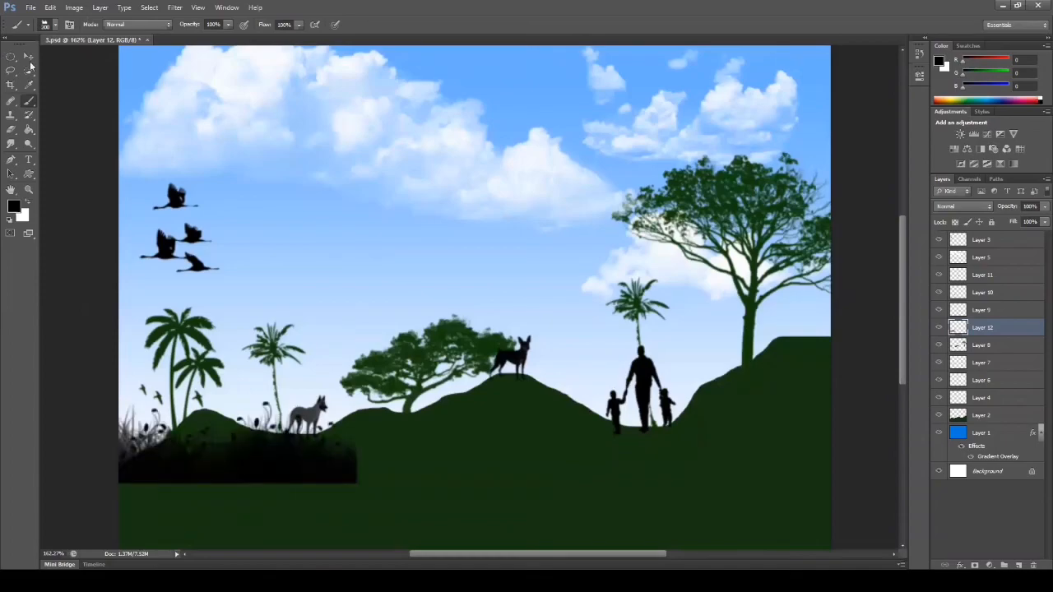
Step: Place the grass layer directly beneath the hill layer, Layer 2, and shift the grass slightly upward behind the leftmost hill
{"action": "left_click", "coordinate": [29, 57]}
{"action": "left_click_drag", "start_coordinate": [985, 412], "coordinate": [981, 416]}
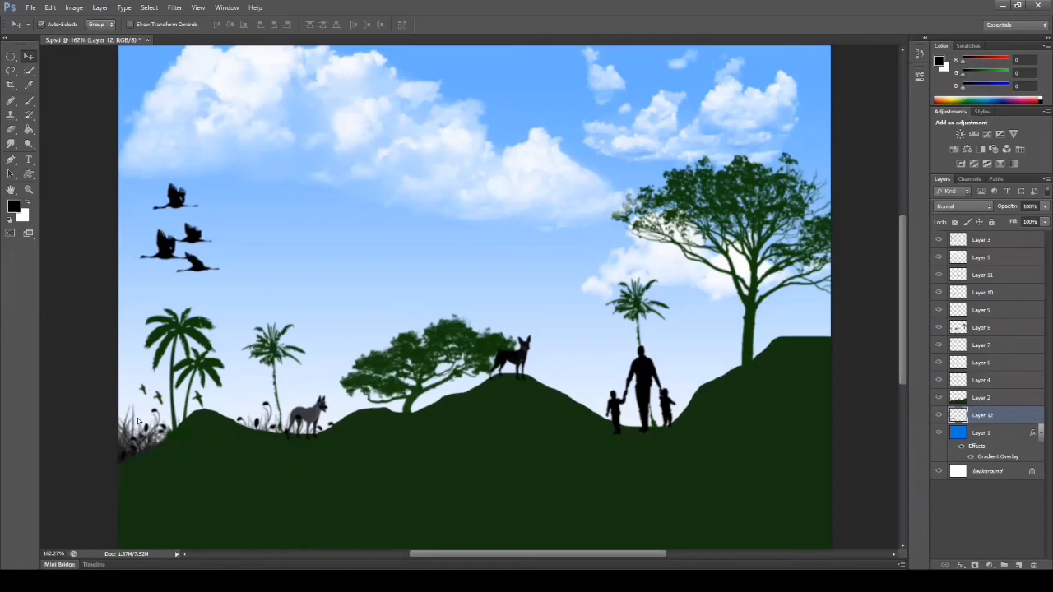
{"action": "left_click_drag", "start_coordinate": [138, 421], "coordinate": [149, 385]}
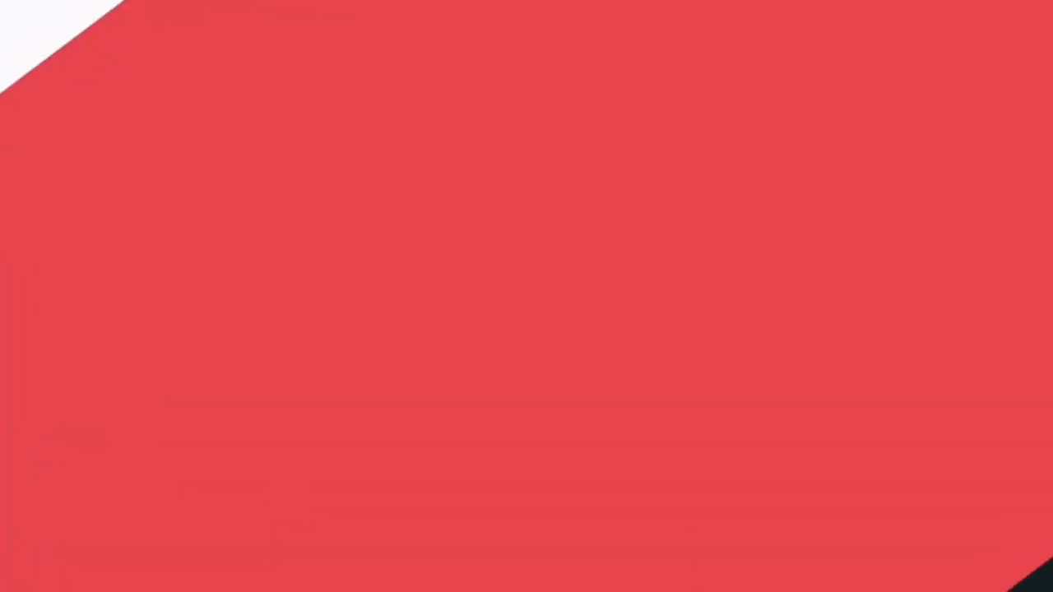